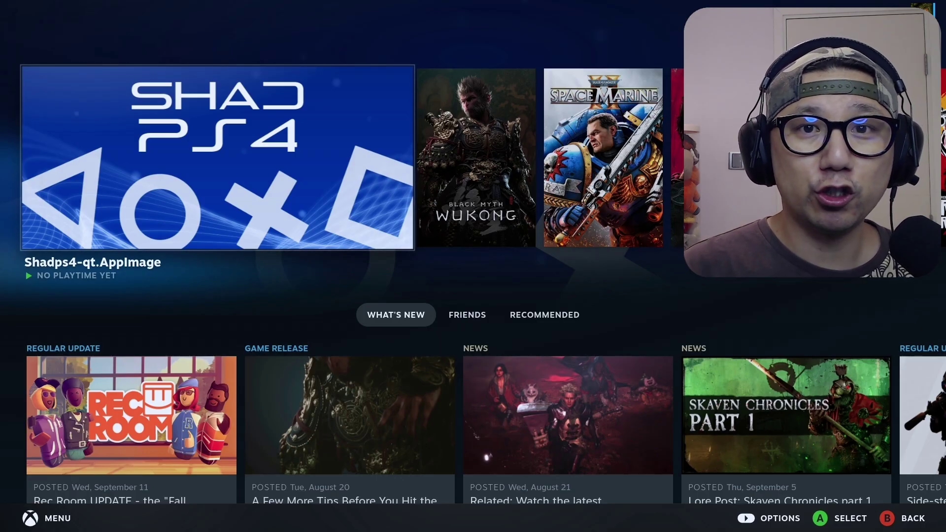
- Launch the Shadps4-qt AppImage from its Steam Gaming Mode page
{"action": "key", "text": "Return"}
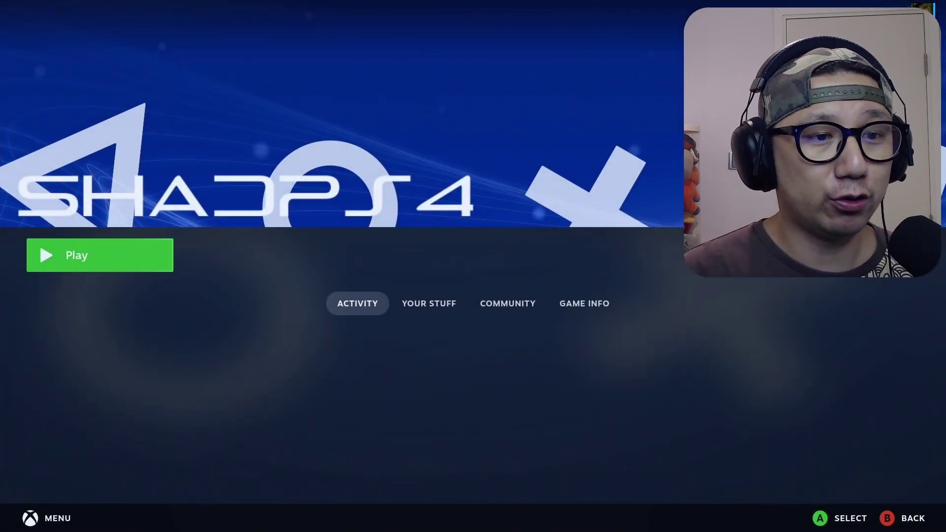
{"action": "key", "text": "Return"}
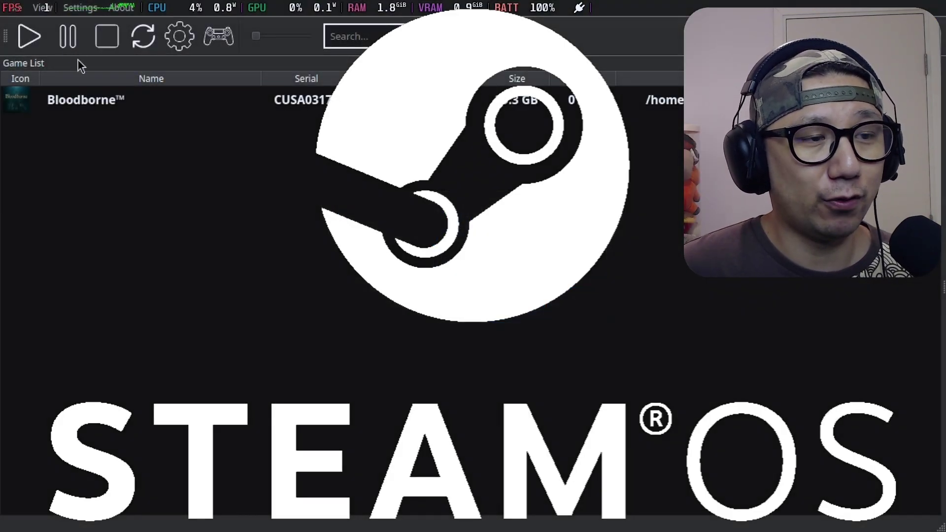
- Start Bloodborne from the shadPS4 game list and dismiss the previous-session warning
{"action": "left_click", "coordinate": [74, 102]}
{"action": "left_click", "coordinate": [22, 42]}
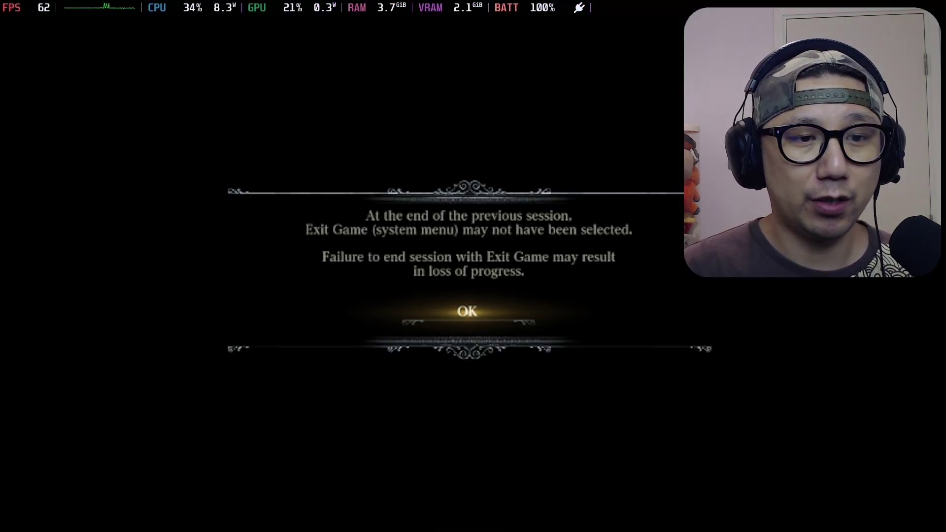
{"action": "key", "text": "Return"}
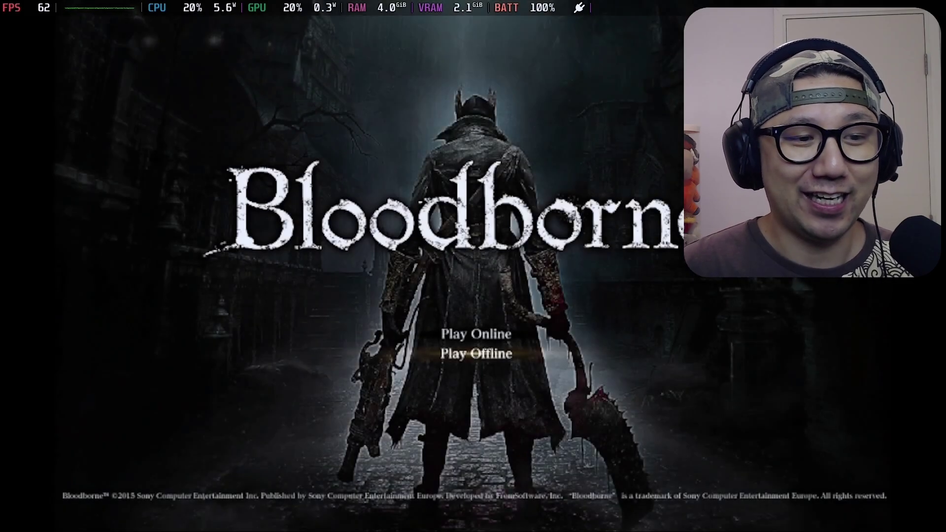
- Choose Play Offline, then select New Game from Bloodborne's main menu
{"action": "key", "text": "Return"}
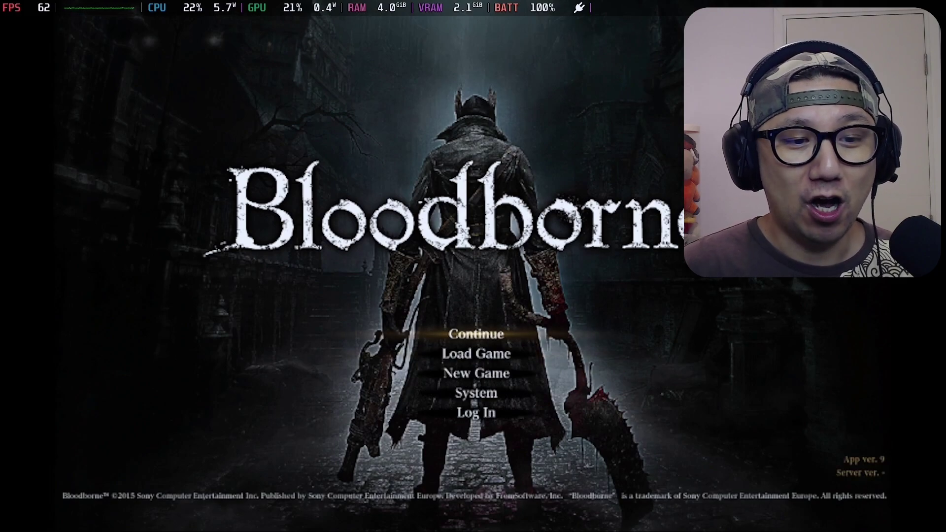
{"action": "key", "text": "Down"}
{"action": "key", "text": "Down"}
{"action": "key", "text": "Down"}
{"action": "key", "text": "Down"}
{"action": "key", "text": "Up"}
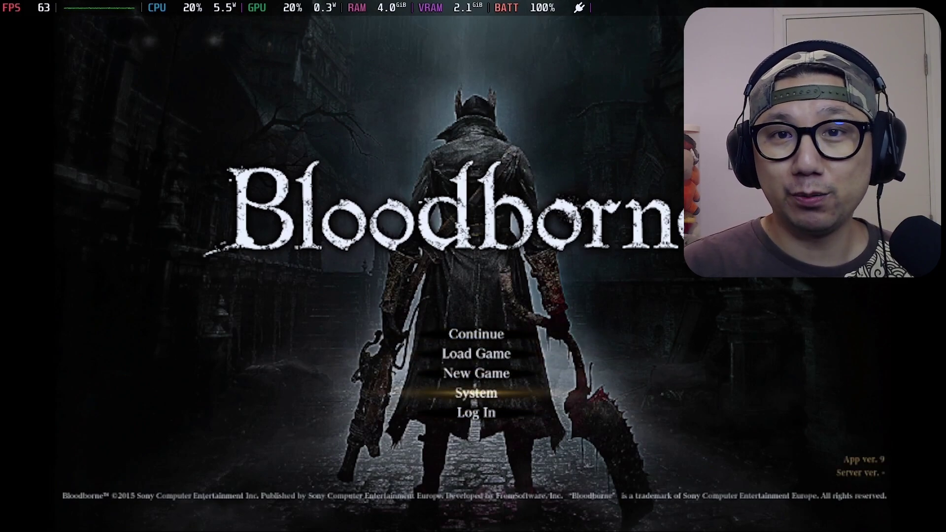
{"action": "key", "text": "Up"}
{"action": "key", "text": "Return"}
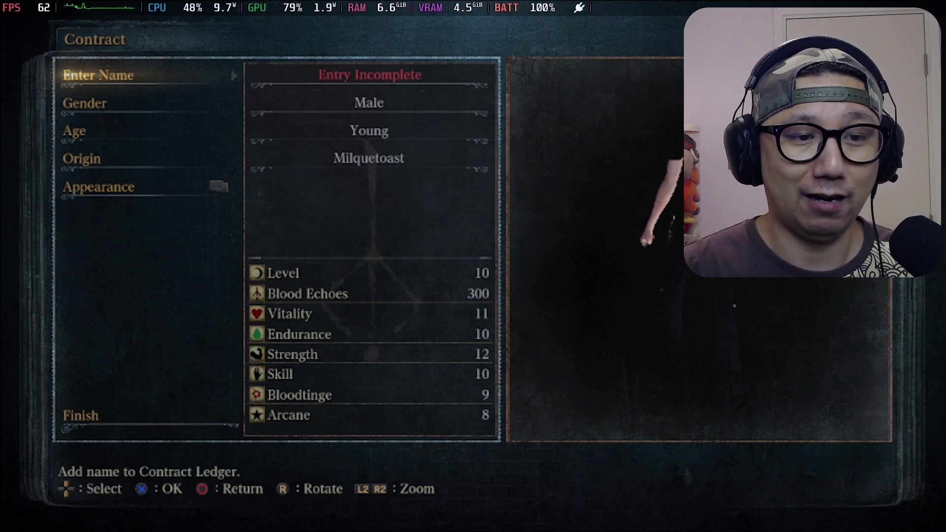
- Name the character 's' and decline the gender change, keeping Male
{"action": "type", "text": "s"}
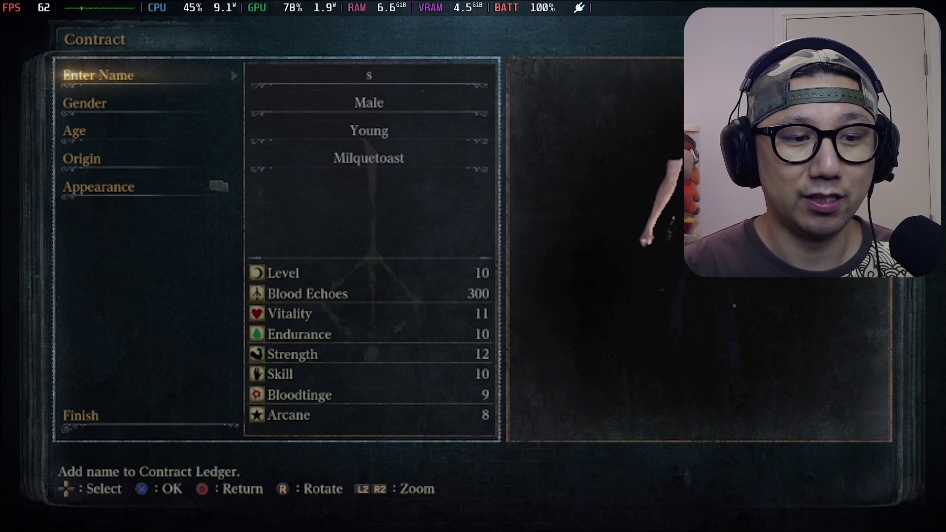
{"action": "key", "text": "Down"}
{"action": "key", "text": "Down"}
{"action": "key", "text": "Up"}
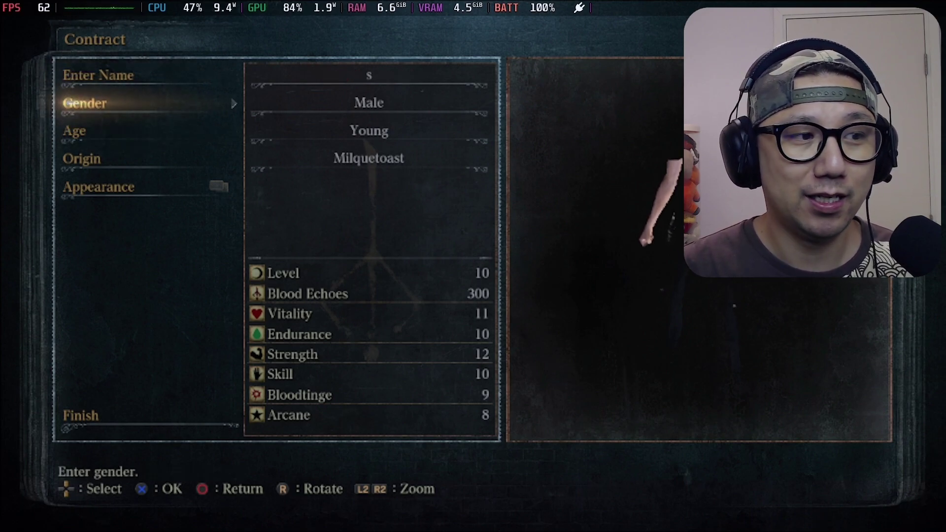
{"action": "key", "text": "Return"}
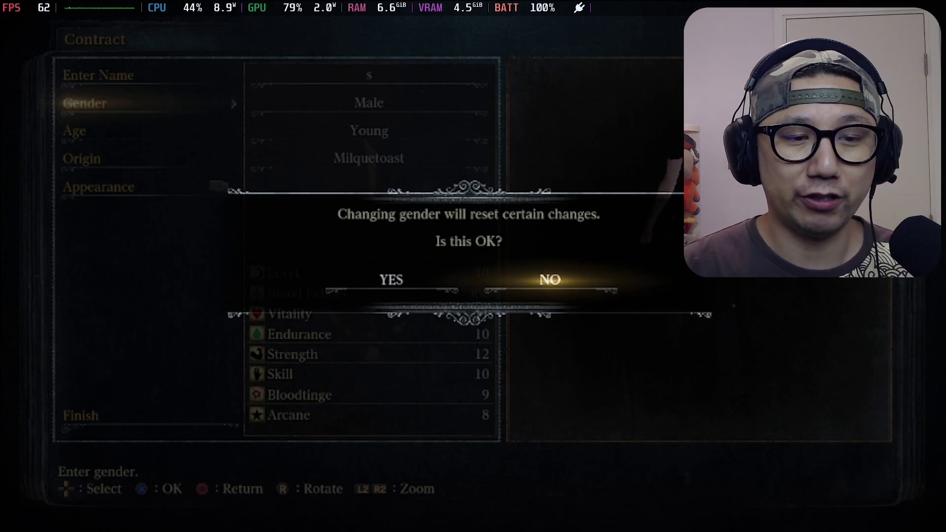
{"action": "key", "text": "Return"}
- Finalise the contract by answering YES
{"action": "key", "text": "Down"}
{"action": "key", "text": "Down"}
{"action": "key", "text": "Down"}
{"action": "key", "text": "Down"}
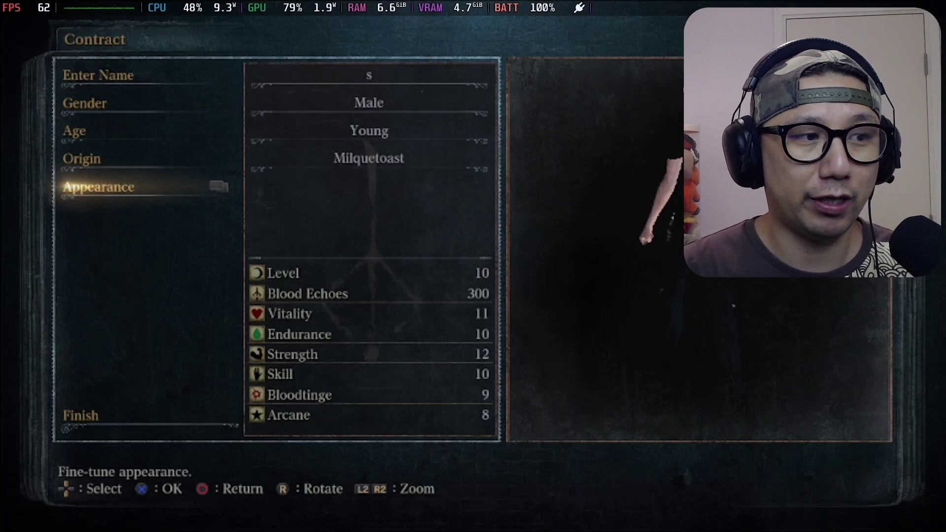
{"action": "key", "text": "Return"}
{"action": "key", "text": "Left"}
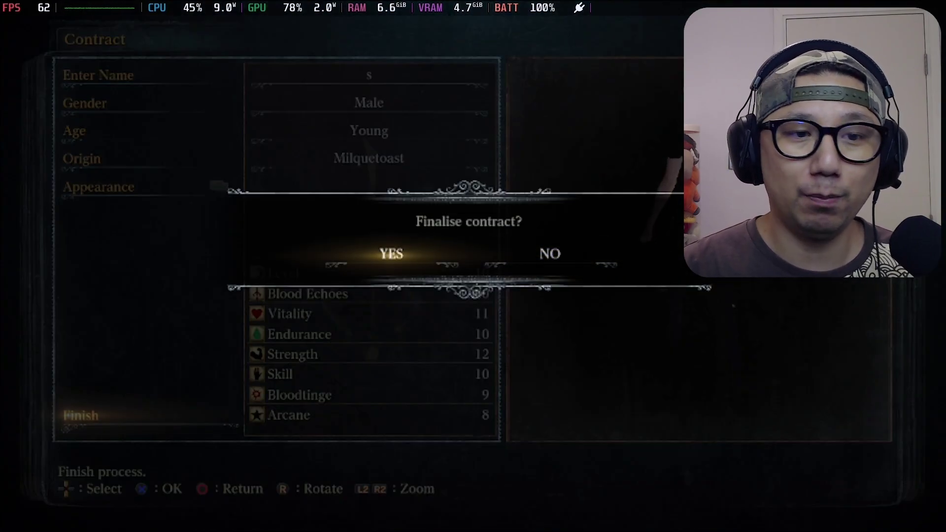
{"action": "key", "text": "Return"}
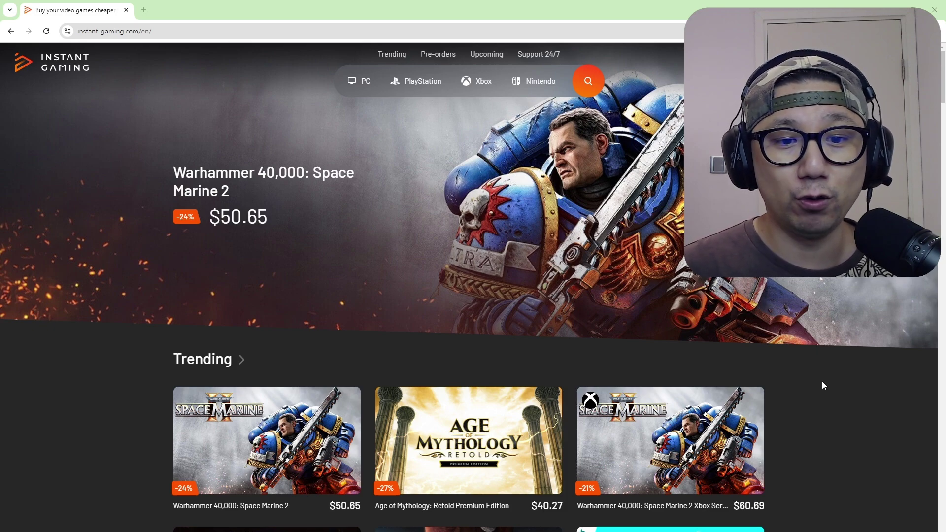
- Scroll the Instant Gaming homepage, previewing trailers on the game cards
{"action": "scroll", "coordinate": [823, 383], "scroll_direction": "down", "scroll_amount": 3}
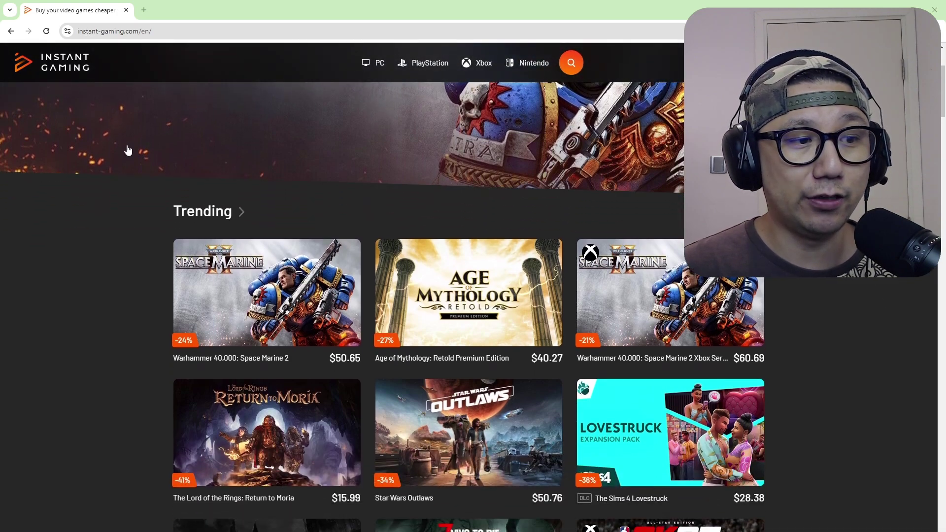
{"action": "mouse_move", "coordinate": [287, 321]}
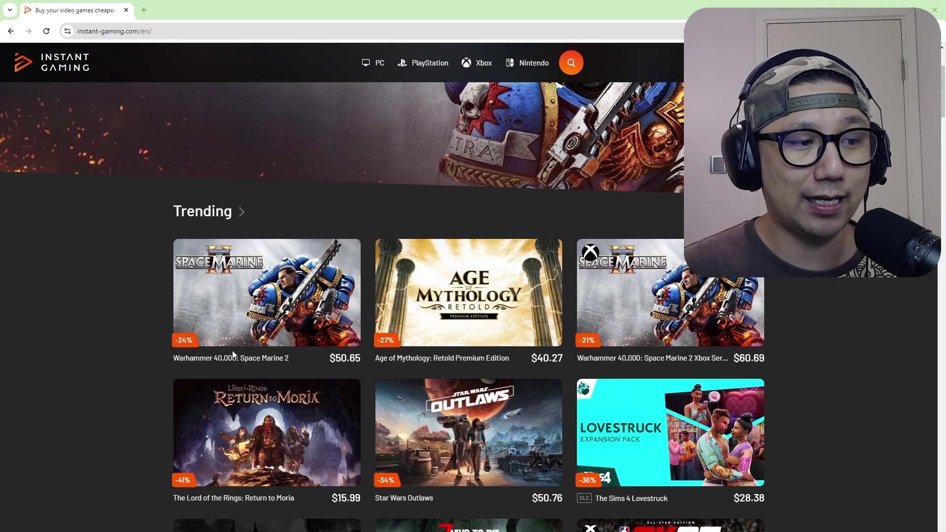
{"action": "mouse_move", "coordinate": [382, 326]}
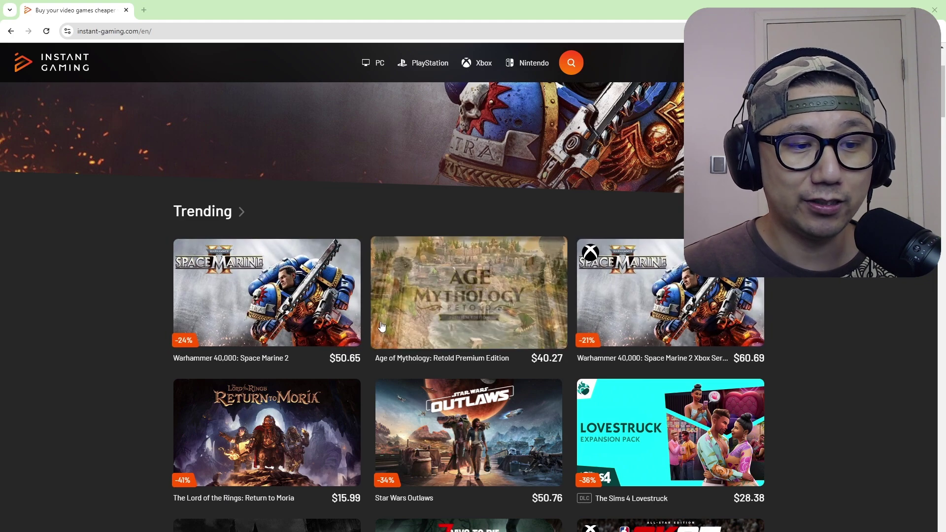
{"action": "mouse_move", "coordinate": [493, 443]}
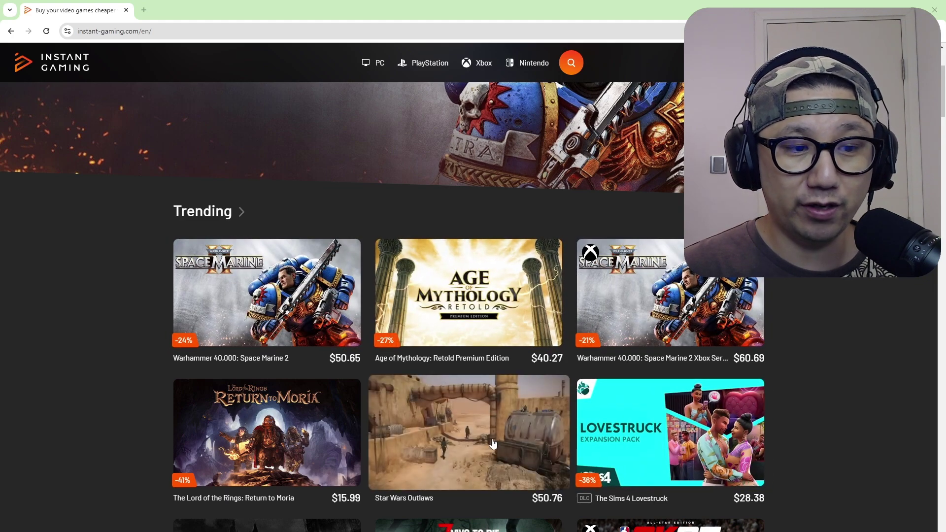
{"action": "scroll", "coordinate": [520, 372], "scroll_direction": "down", "scroll_amount": 3}
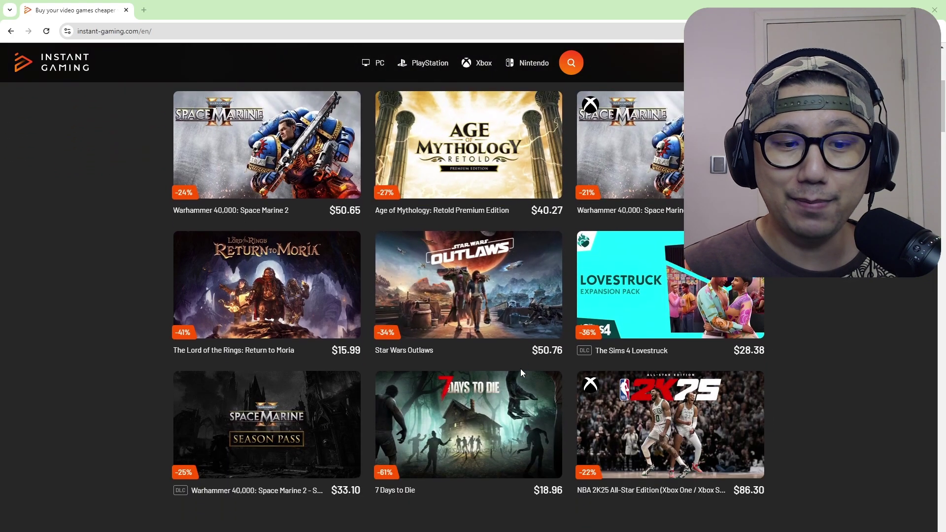
{"action": "scroll", "coordinate": [520, 368], "scroll_direction": "down", "scroll_amount": 3}
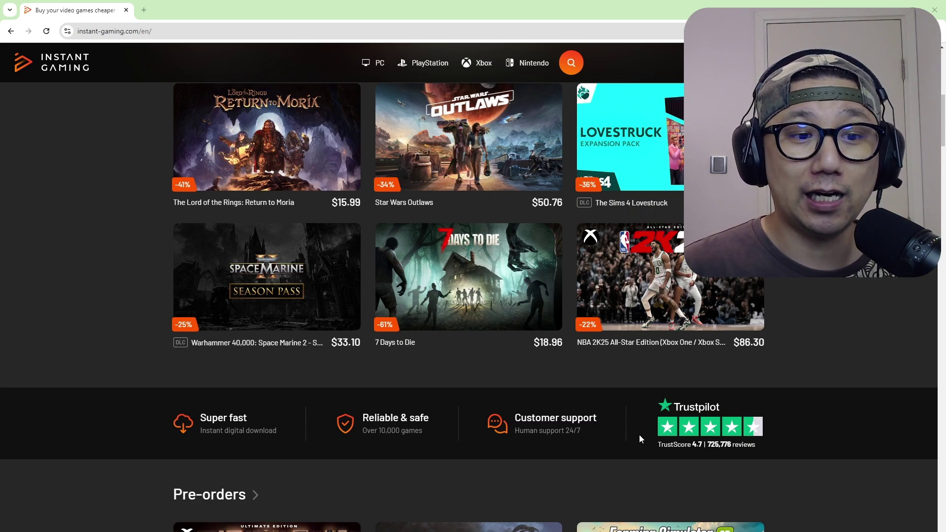
- Go to the Instant Gaming profile dashboard from the account menu and scroll it
{"action": "left_click", "coordinate": [908, 63]}
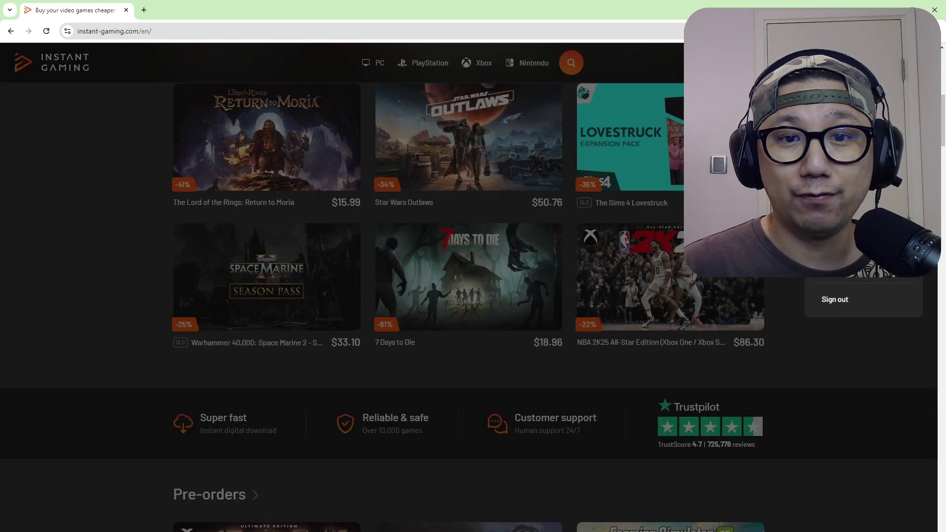
{"action": "left_click", "coordinate": [847, 148]}
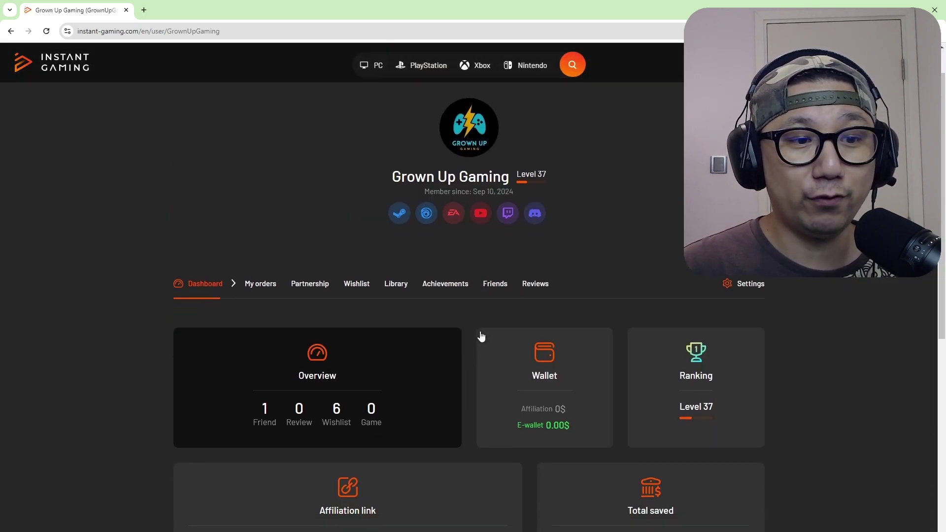
{"action": "scroll", "coordinate": [481, 336], "scroll_direction": "down", "scroll_amount": 1}
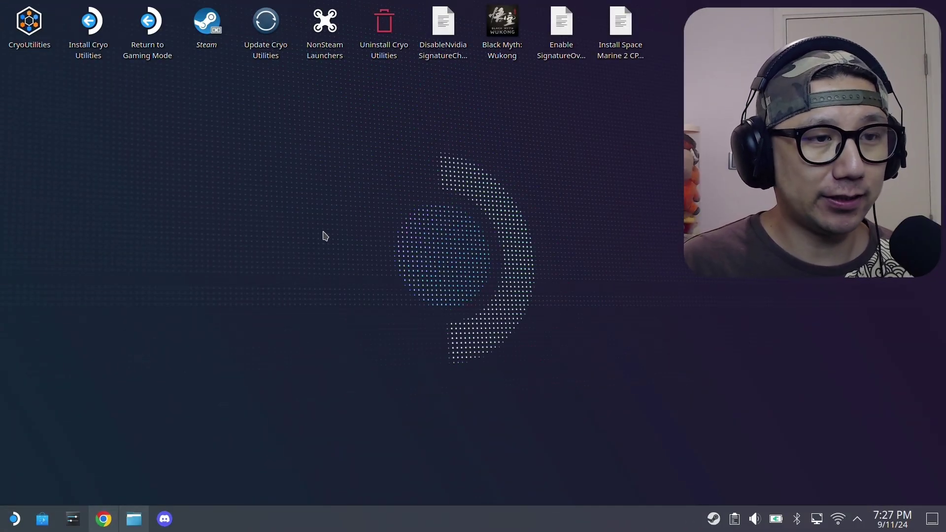
- Inspect the Bloodborne EP9000 and v1.09 patch packages in Downloads, then minimize Dolphin
{"action": "left_click", "coordinate": [134, 518]}
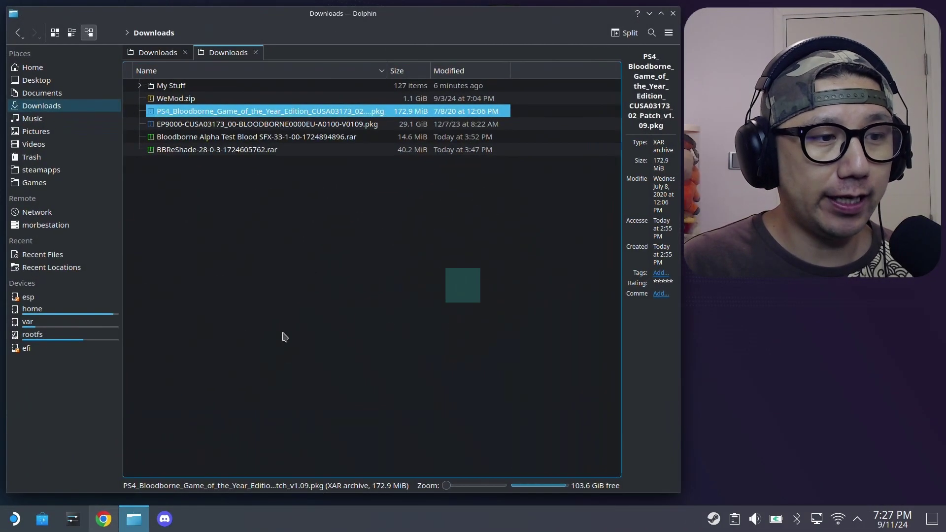
{"action": "left_click", "coordinate": [345, 296]}
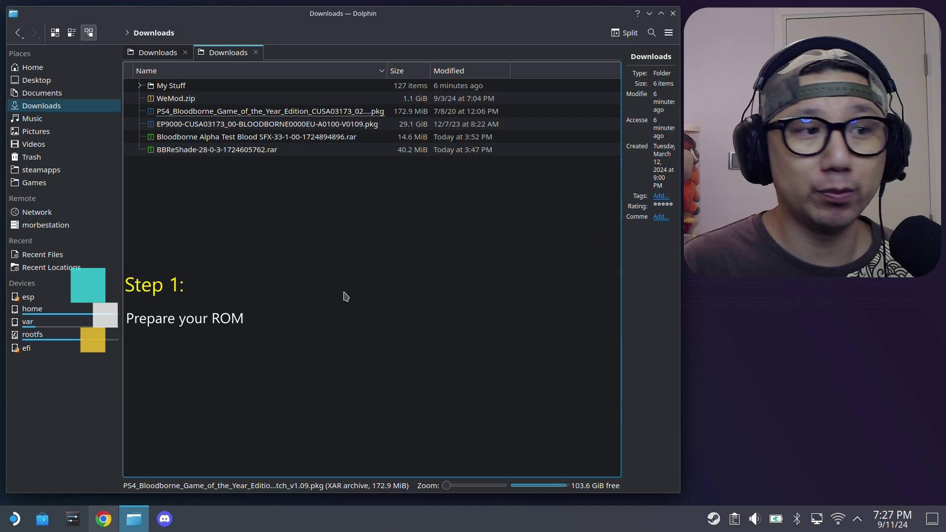
{"action": "left_click", "coordinate": [245, 129]}
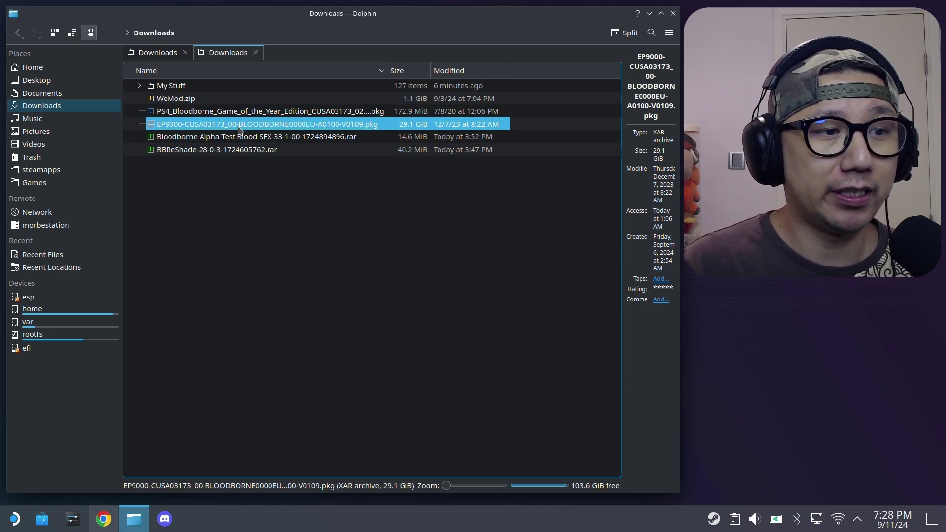
{"action": "left_click", "coordinate": [293, 110]}
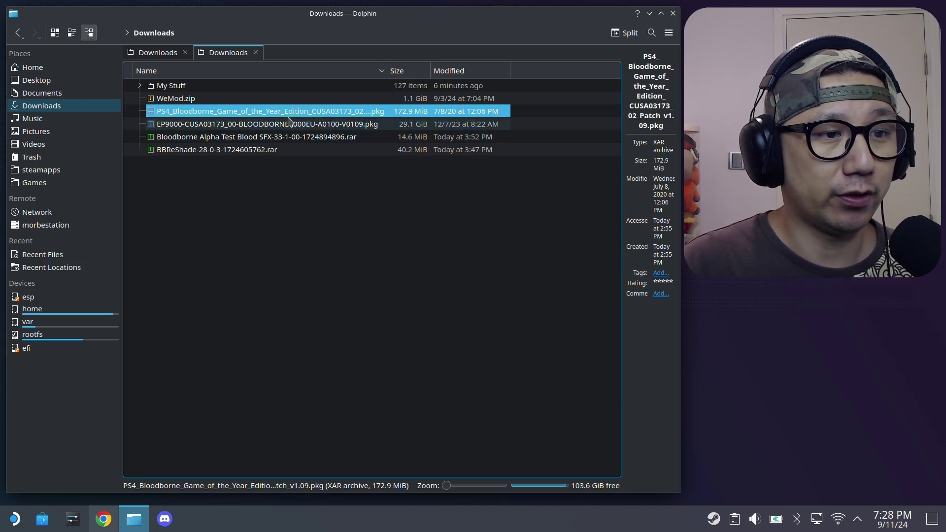
{"action": "left_click", "coordinate": [291, 211]}
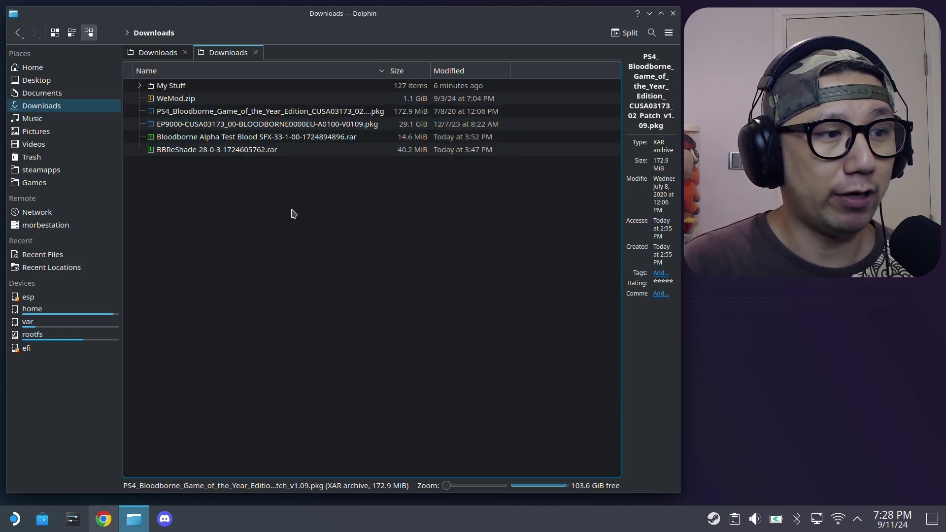
{"action": "left_click", "coordinate": [134, 519]}
- From the GitHub profile in Chrome, open the forked shadPS4 repository's Actions page
{"action": "left_click", "coordinate": [109, 529]}
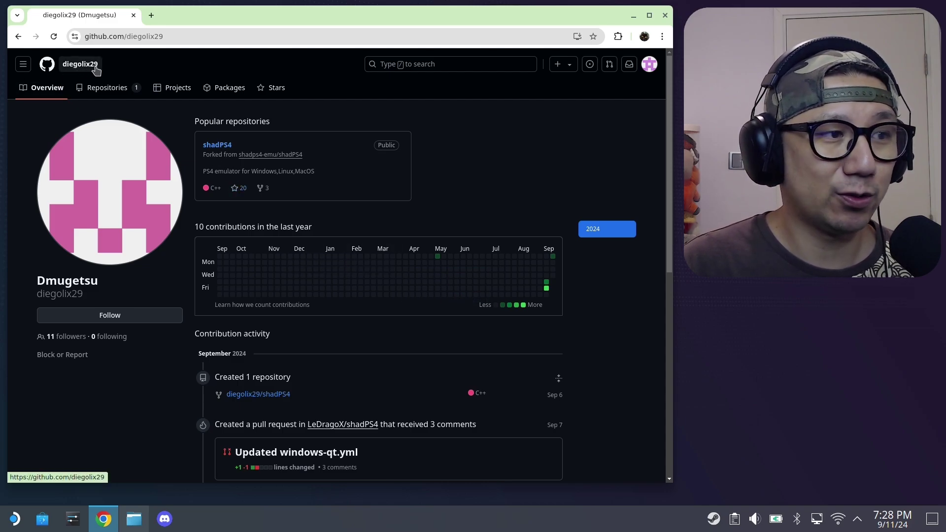
{"action": "left_click", "coordinate": [218, 145]}
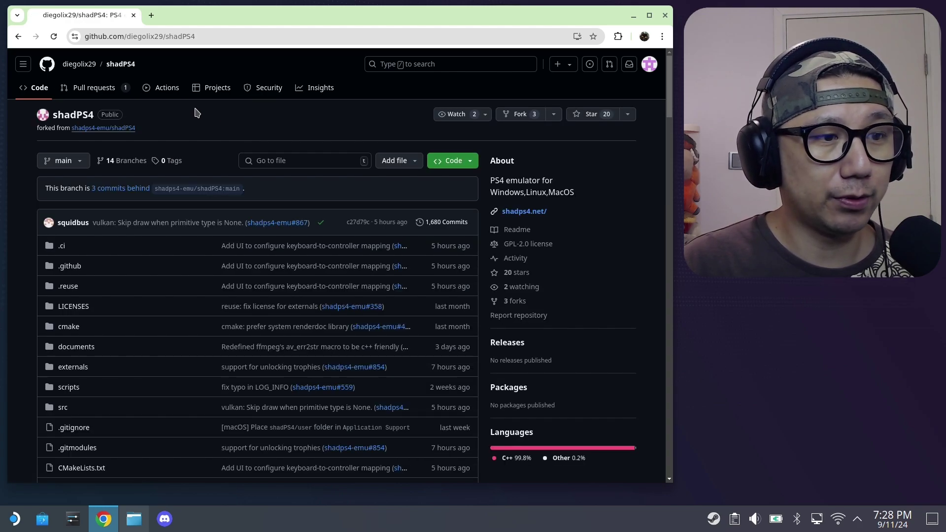
{"action": "left_click", "coordinate": [163, 94]}
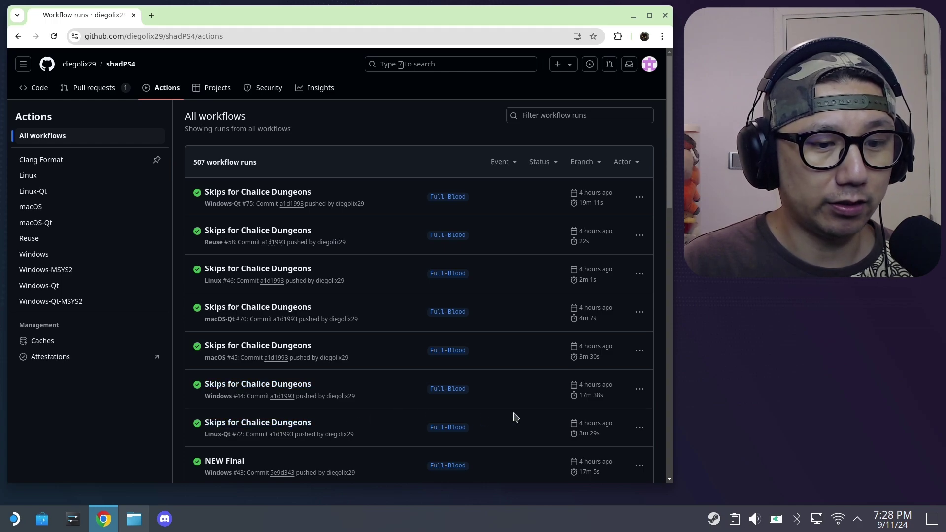
- Download the shadps4-linux-qt-2024-09-11-a1d1993 artifact from the Linux-Qt #72 run, then minimize Chrome
{"action": "left_click", "coordinate": [246, 431]}
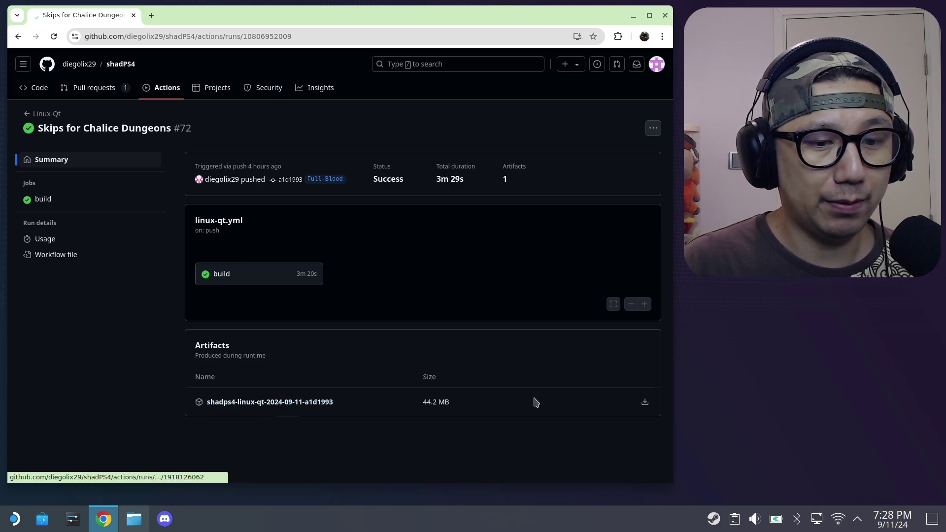
{"action": "left_click", "coordinate": [649, 410]}
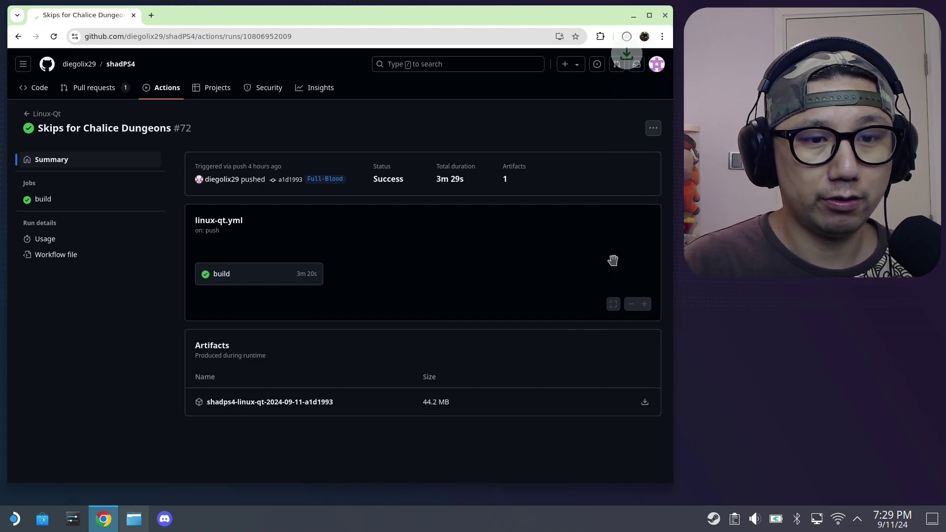
{"action": "left_click", "coordinate": [628, 36]}
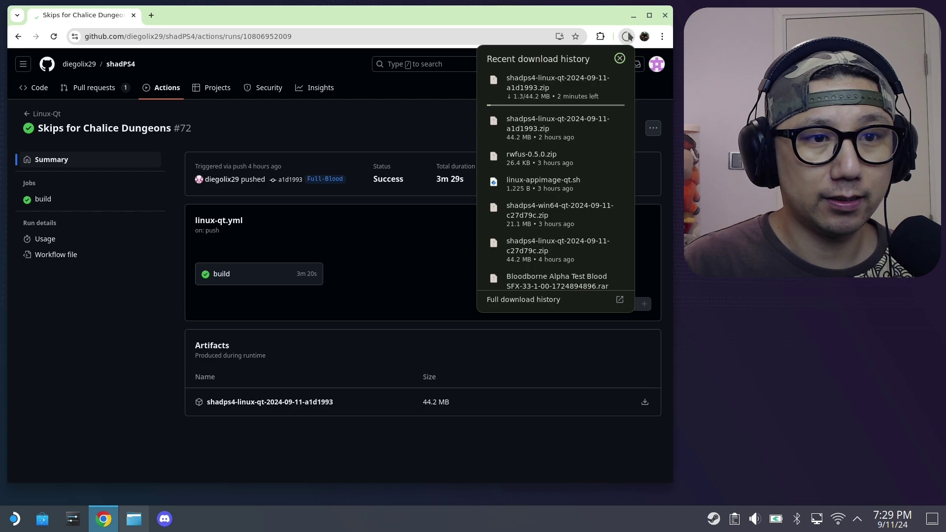
{"action": "left_click", "coordinate": [627, 36]}
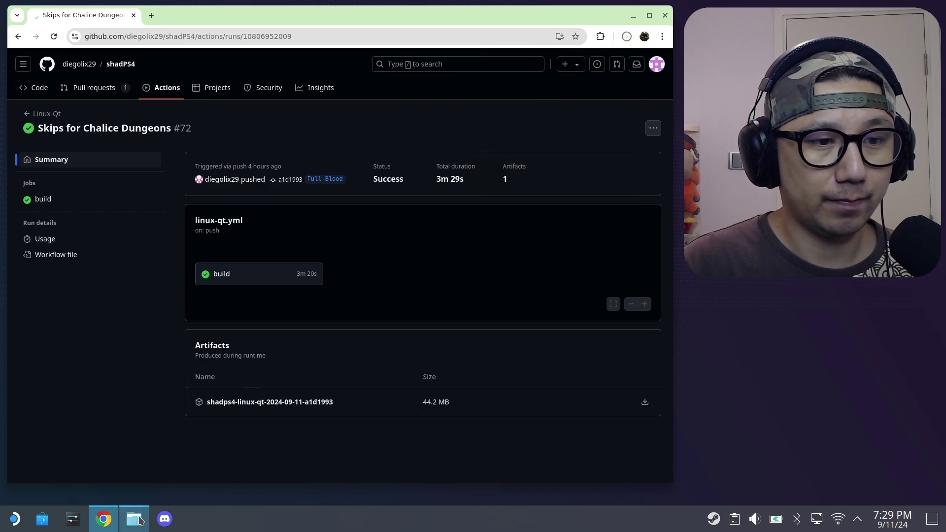
{"action": "mouse_move", "coordinate": [140, 521]}
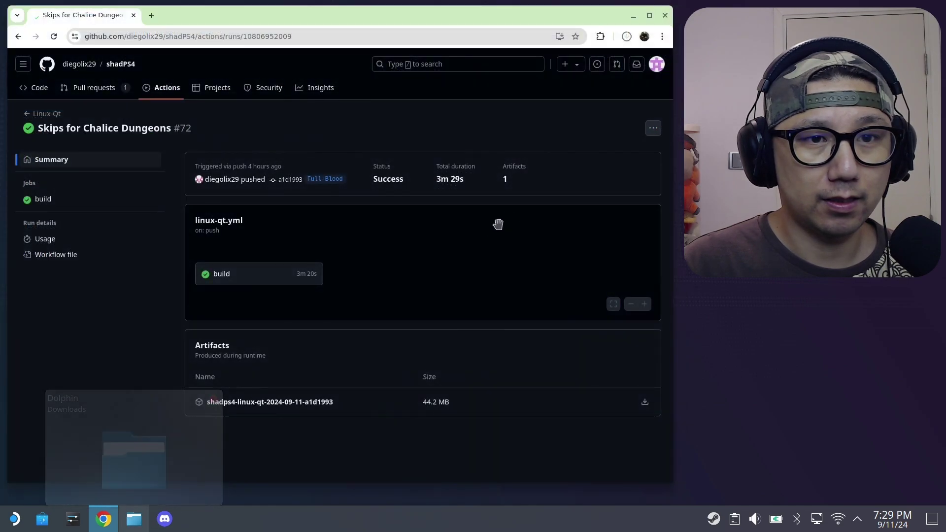
{"action": "left_click", "coordinate": [626, 38]}
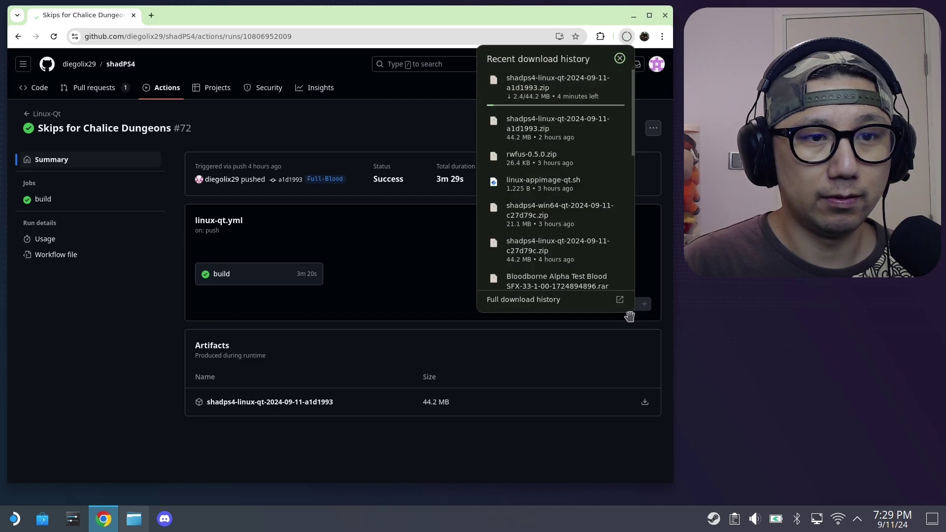
{"action": "left_click", "coordinate": [632, 18]}
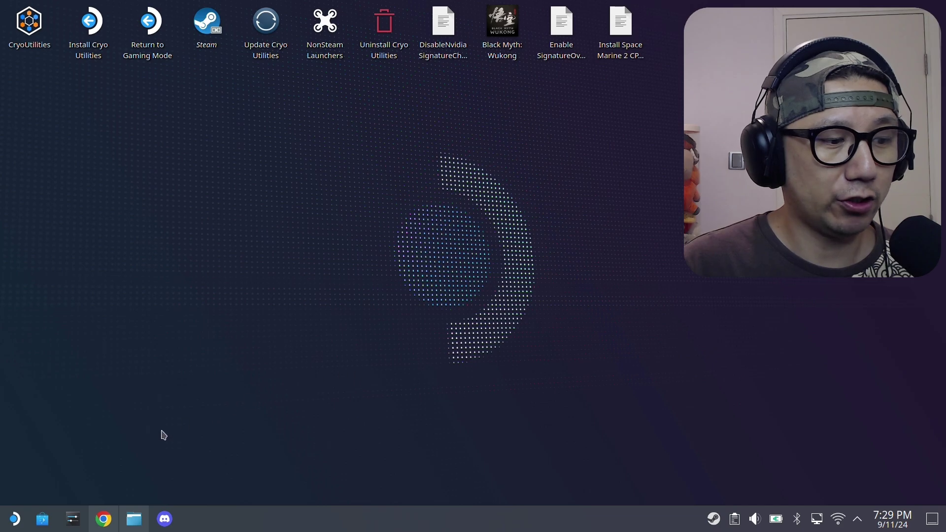
- Open the shadps4-linux-qt zip in Ark and drag Shadps4-qt.AppImage into Downloads
{"action": "left_click", "coordinate": [133, 518]}
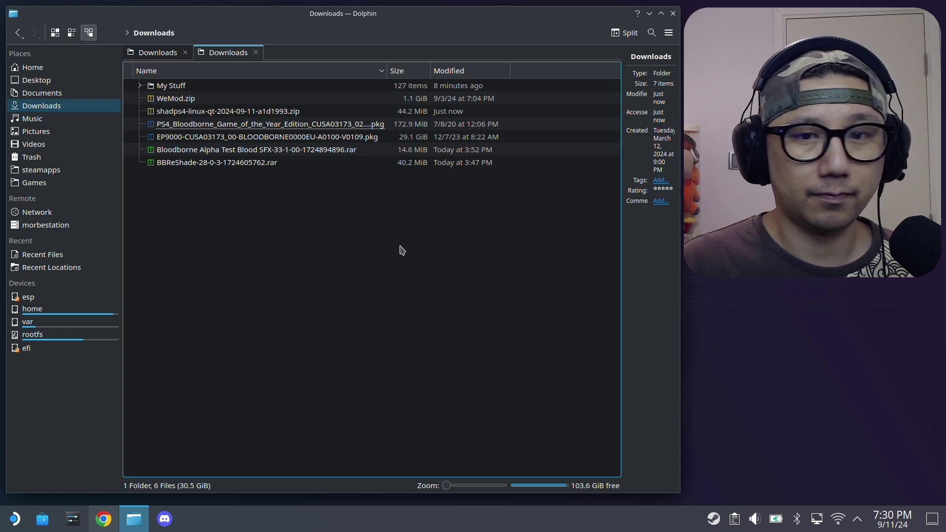
{"action": "left_click", "coordinate": [301, 111]}
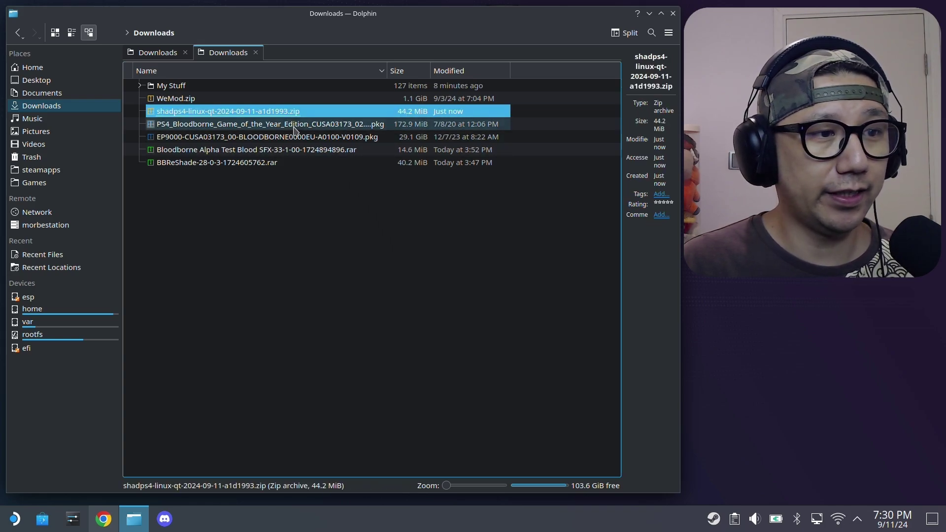
{"action": "double_click", "coordinate": [320, 113]}
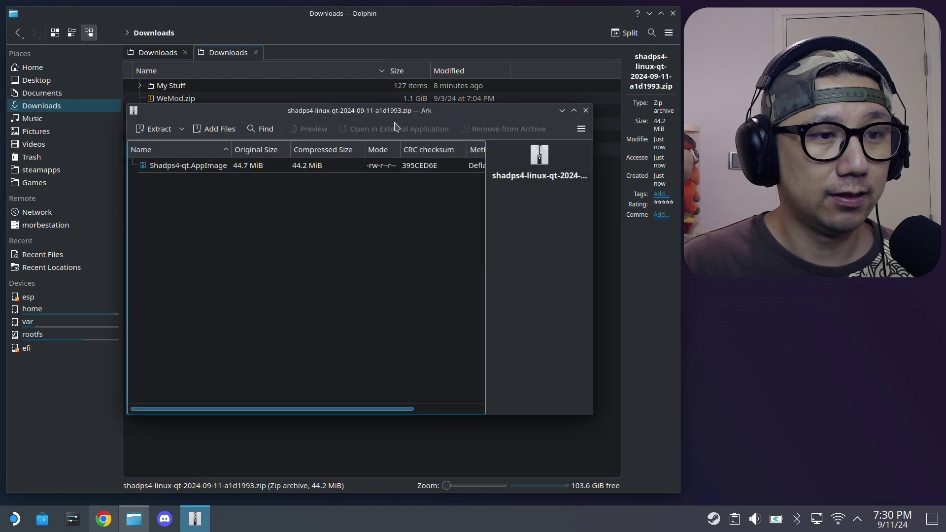
{"action": "left_click_drag", "start_coordinate": [308, 110], "coordinate": [450, 106]}
{"action": "left_click_drag", "start_coordinate": [331, 160], "coordinate": [232, 191]}
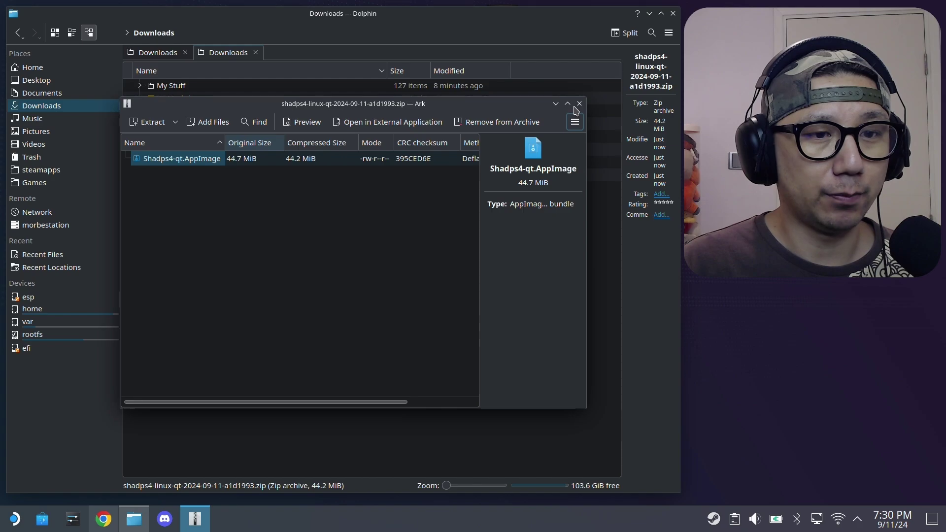
- Close the archive and create a new ShadPS4 folder in Downloads
{"action": "left_click", "coordinate": [571, 104]}
{"action": "right_click", "coordinate": [327, 208]}
{"action": "mouse_move", "coordinate": [431, 215]}
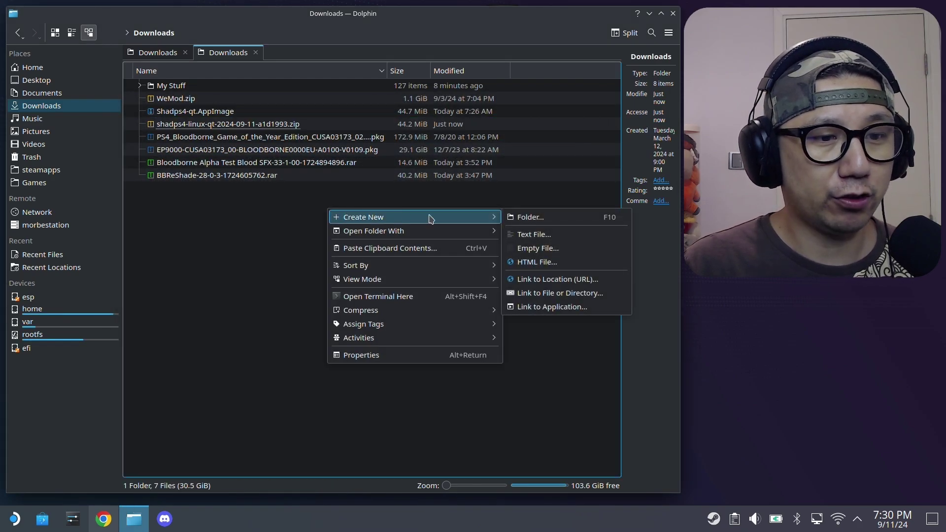
{"action": "left_click", "coordinate": [562, 225]}
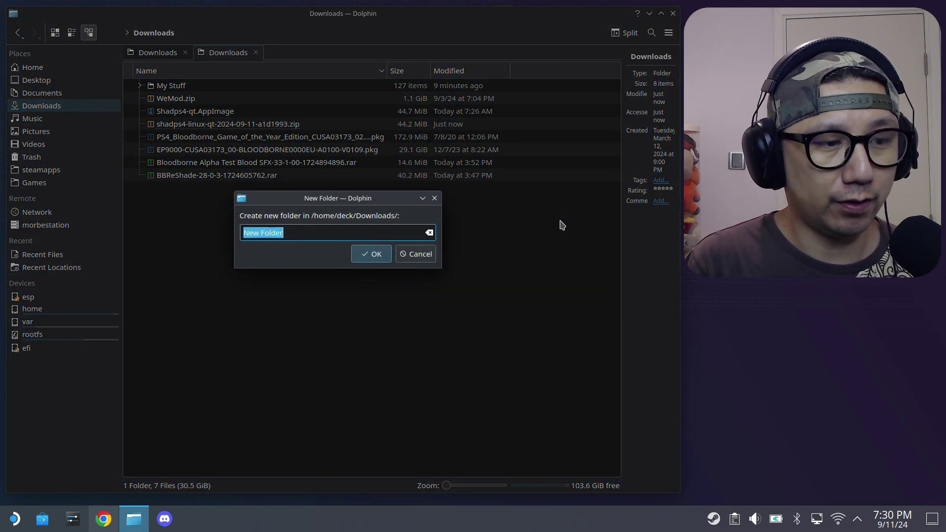
{"action": "type", "text": "ShadPS4"}
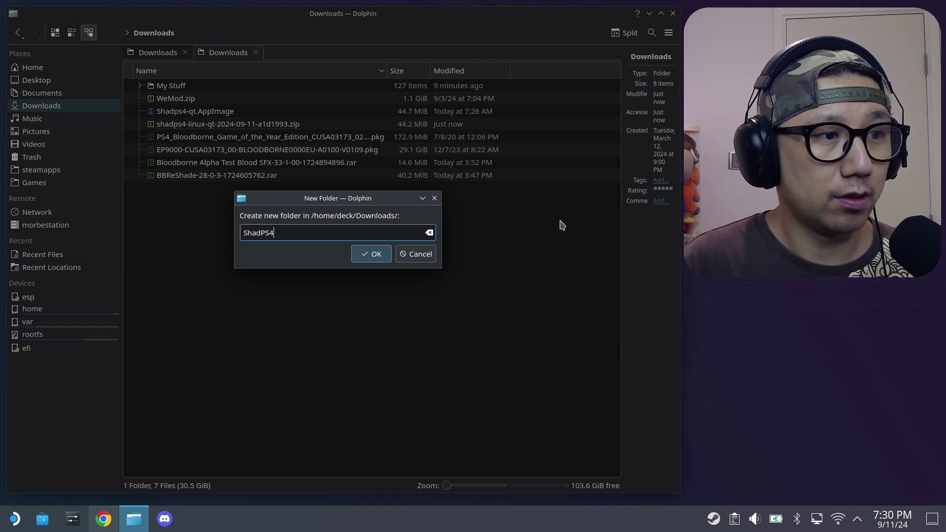
{"action": "key", "text": "Return"}
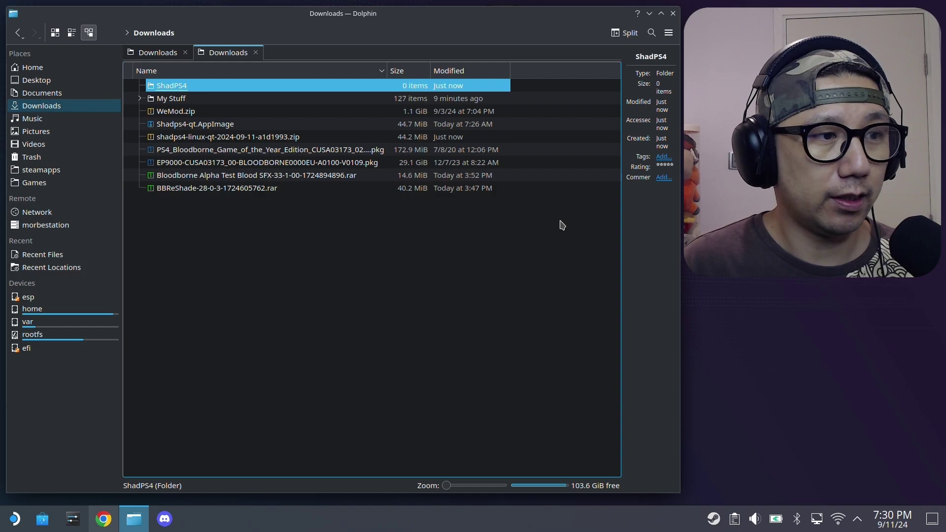
- Move Shadps4-qt.AppImage into ShadPS4 and create an empty Games folder inside it
{"action": "left_click_drag", "start_coordinate": [197, 124], "coordinate": [176, 88]}
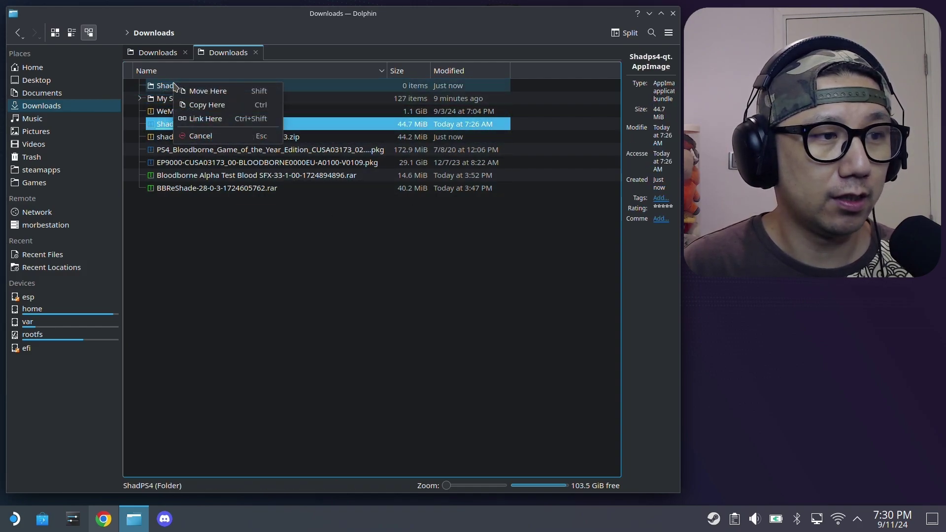
{"action": "left_click", "coordinate": [190, 90]}
{"action": "left_click", "coordinate": [163, 89]}
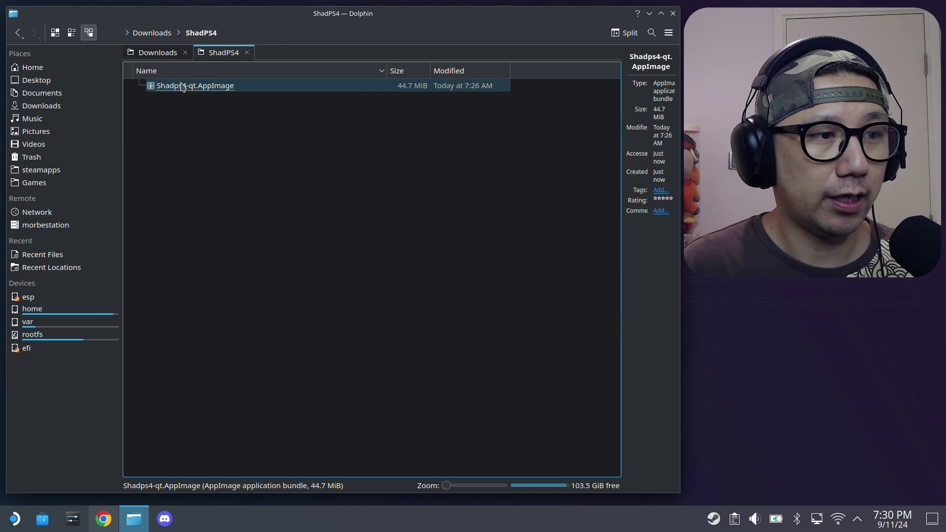
{"action": "right_click", "coordinate": [226, 143]}
{"action": "mouse_move", "coordinate": [255, 150]}
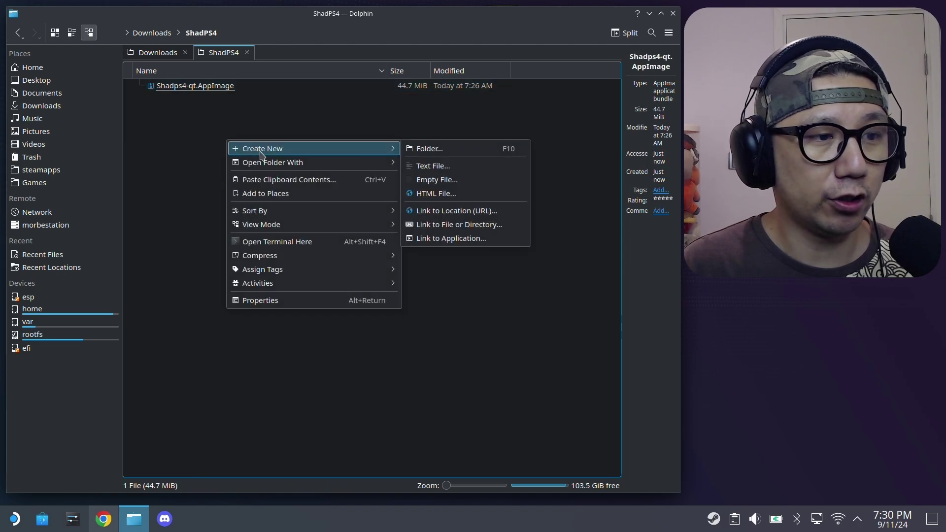
{"action": "left_click", "coordinate": [423, 148]}
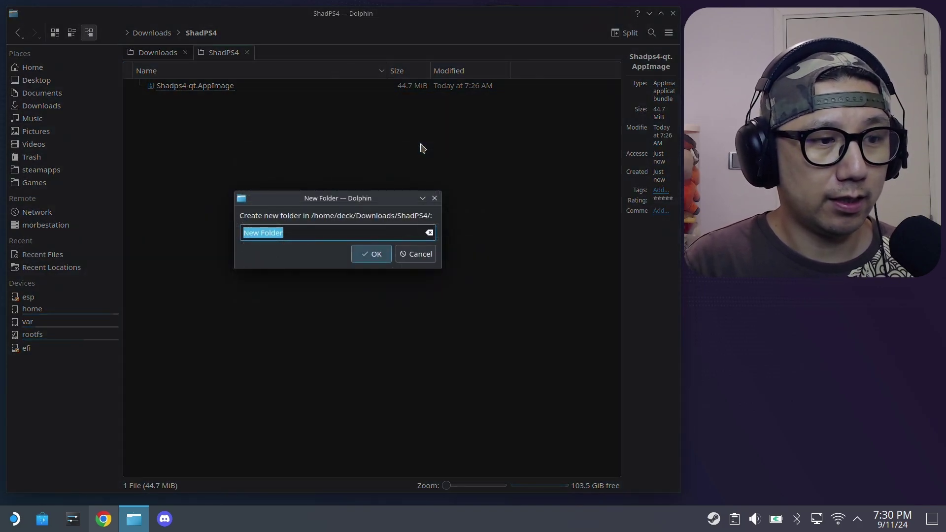
{"action": "type", "text": "Games"}
{"action": "key", "text": "Return"}
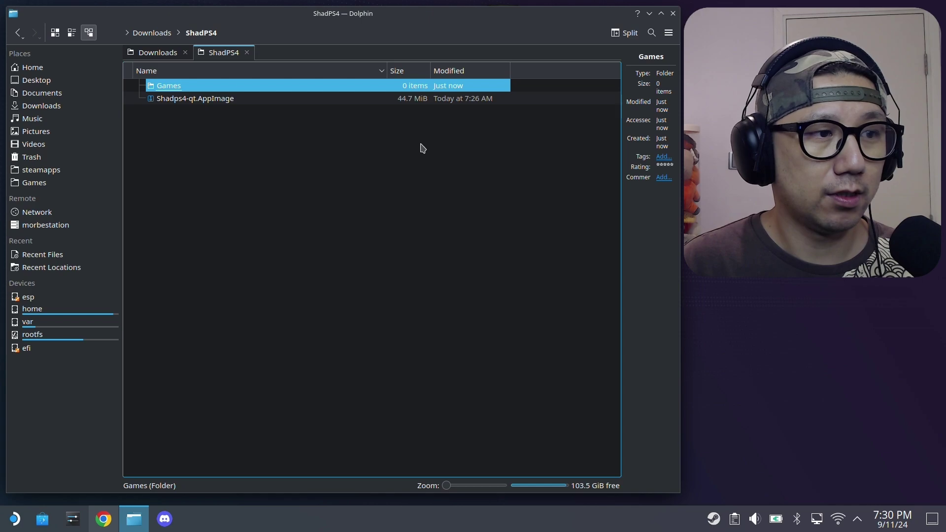
- Launch Shadps4-qt.AppImage and confirm running the emulator
{"action": "left_click", "coordinate": [236, 101]}
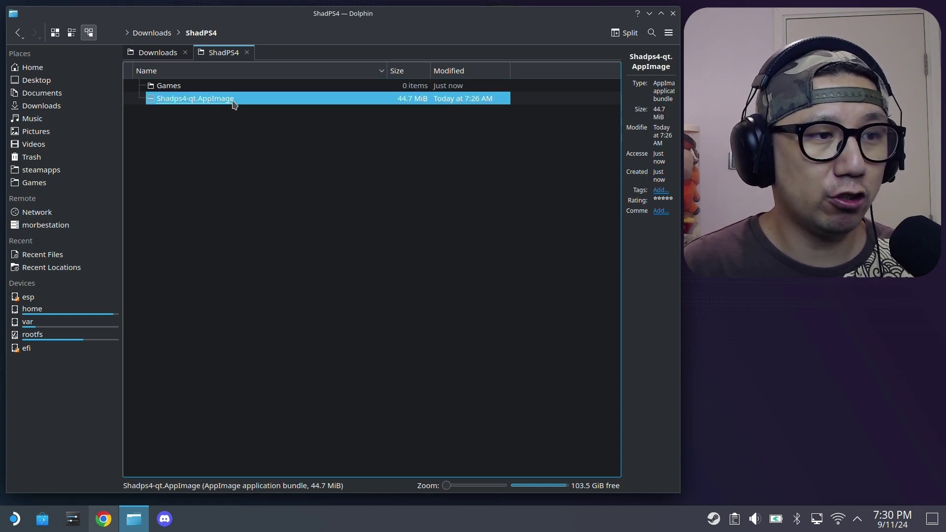
{"action": "double_click", "coordinate": [234, 101]}
{"action": "left_click", "coordinate": [330, 249]}
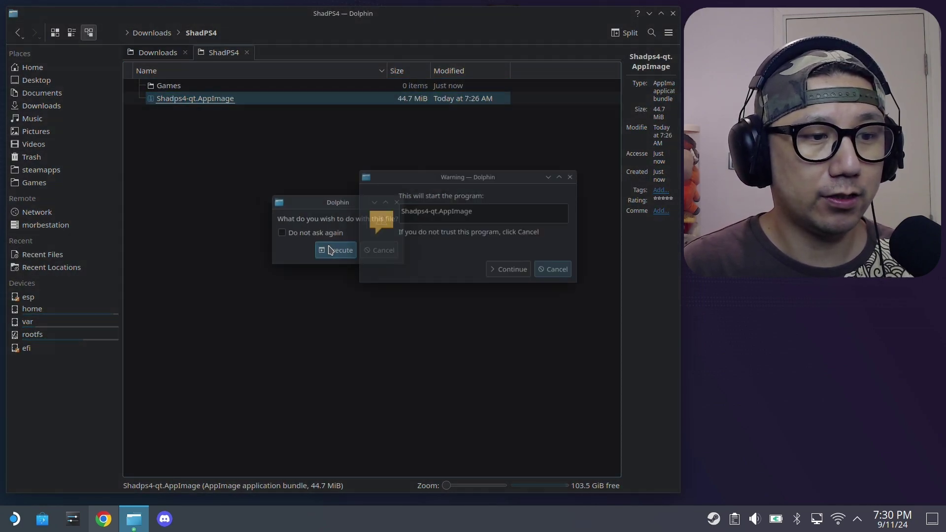
{"action": "left_click", "coordinate": [510, 270]}
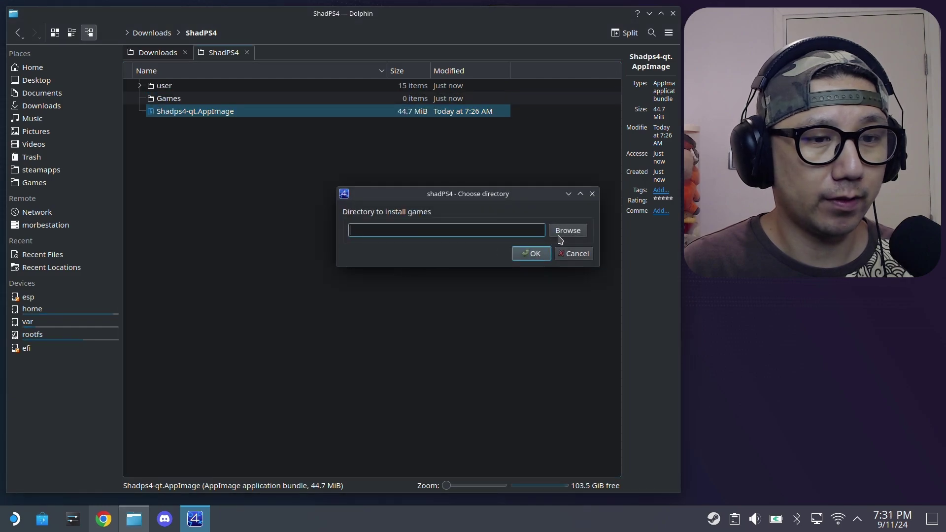
- Set the games install directory to Downloads/ShadPS4/Games and continue
{"action": "left_click", "coordinate": [559, 237]}
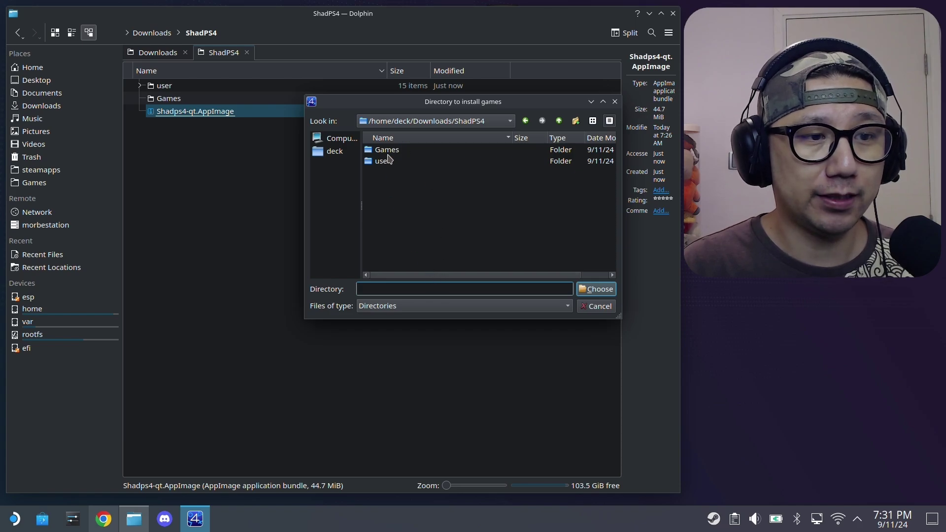
{"action": "left_click", "coordinate": [399, 153]}
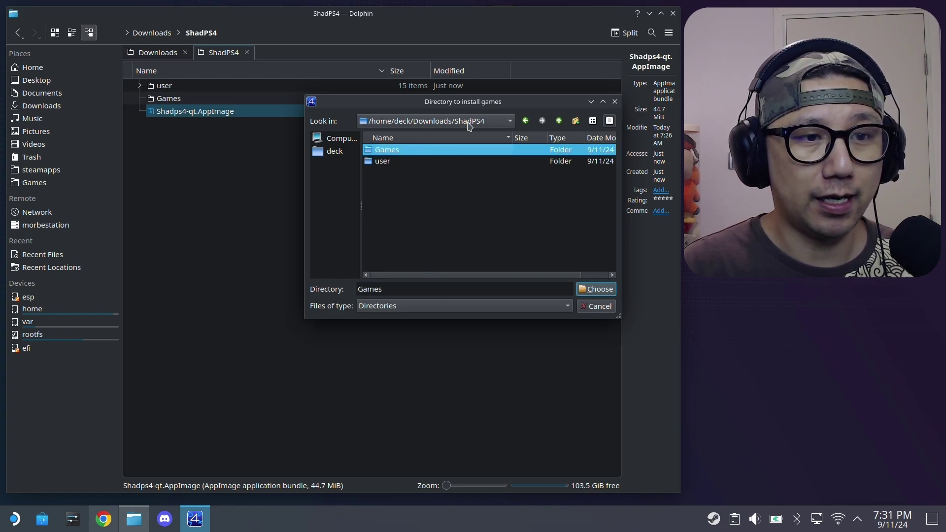
{"action": "left_click", "coordinate": [596, 289]}
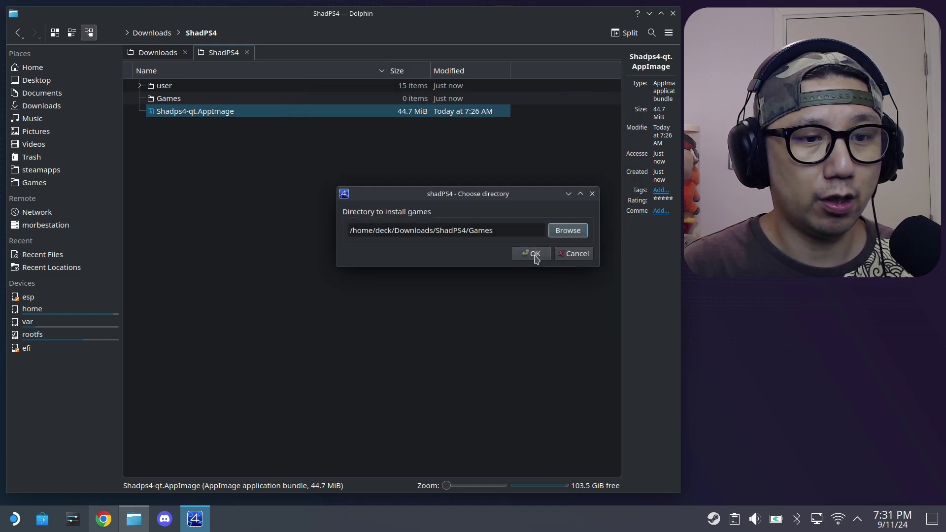
{"action": "left_click", "coordinate": [534, 253]}
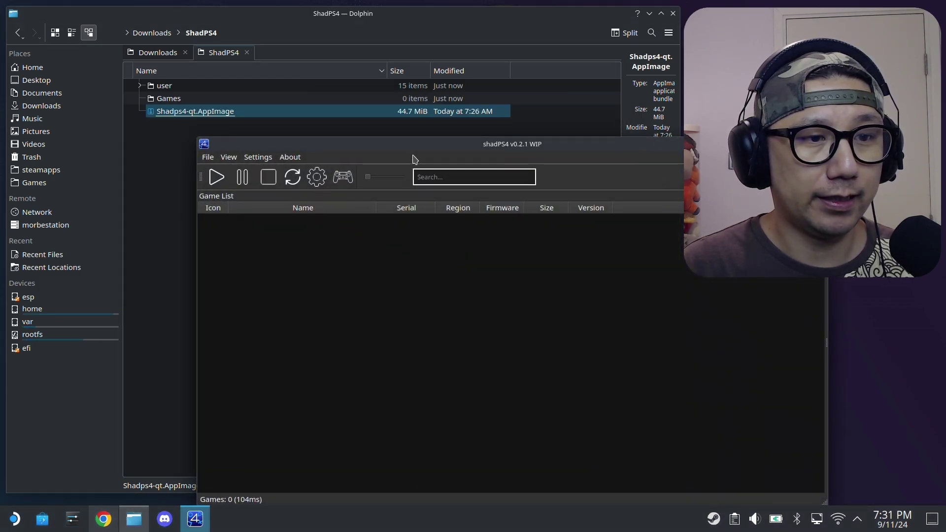
- Install the Bloodborne EP9000-CUSA03173 base game .pkg from Downloads
{"action": "left_click_drag", "start_coordinate": [418, 145], "coordinate": [255, 66]}
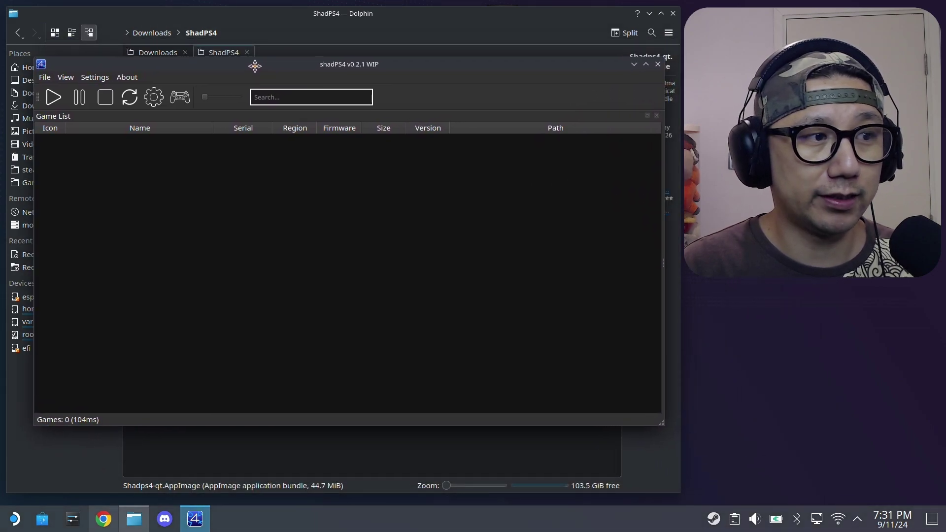
{"action": "left_click", "coordinate": [51, 81]}
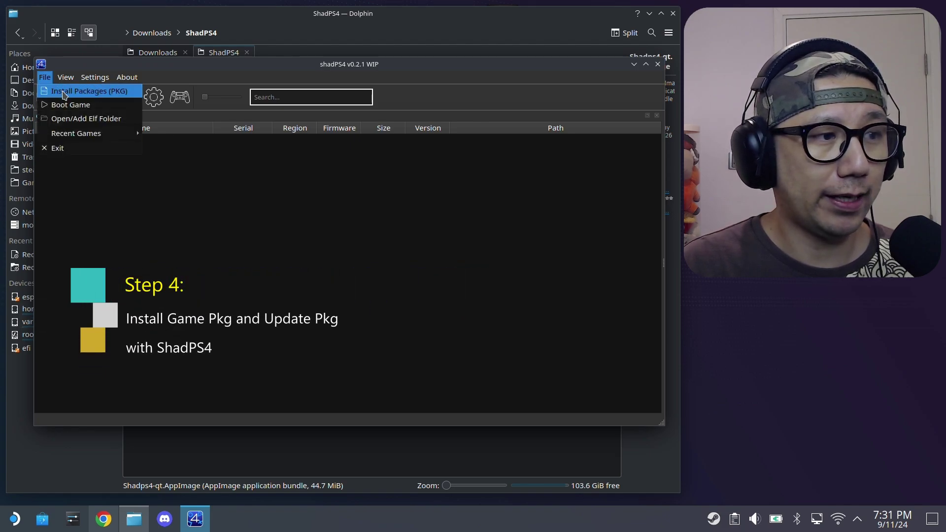
{"action": "left_click", "coordinate": [63, 94]}
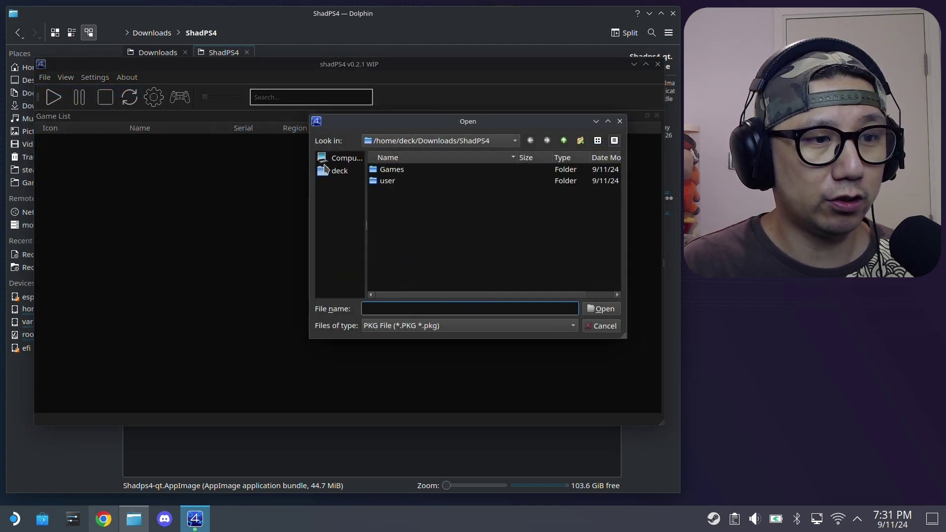
{"action": "left_click", "coordinate": [564, 141]}
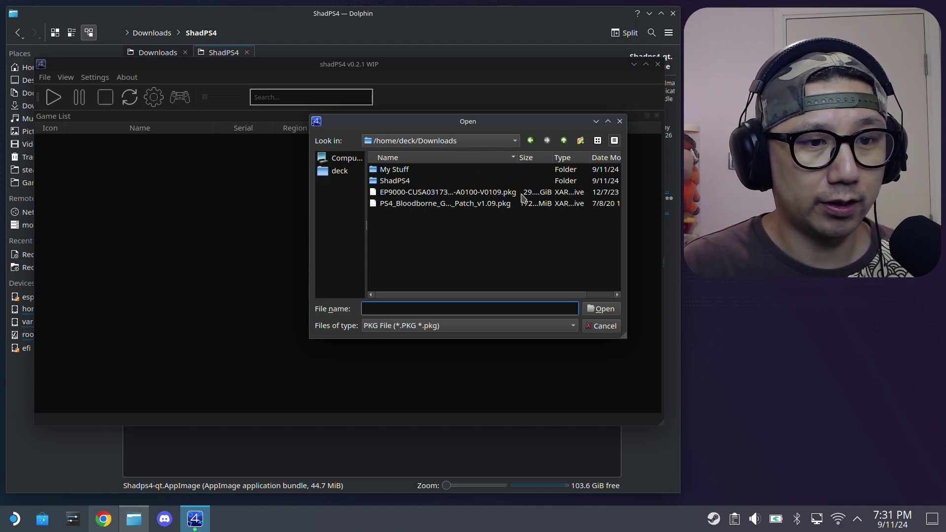
{"action": "left_click", "coordinate": [485, 193]}
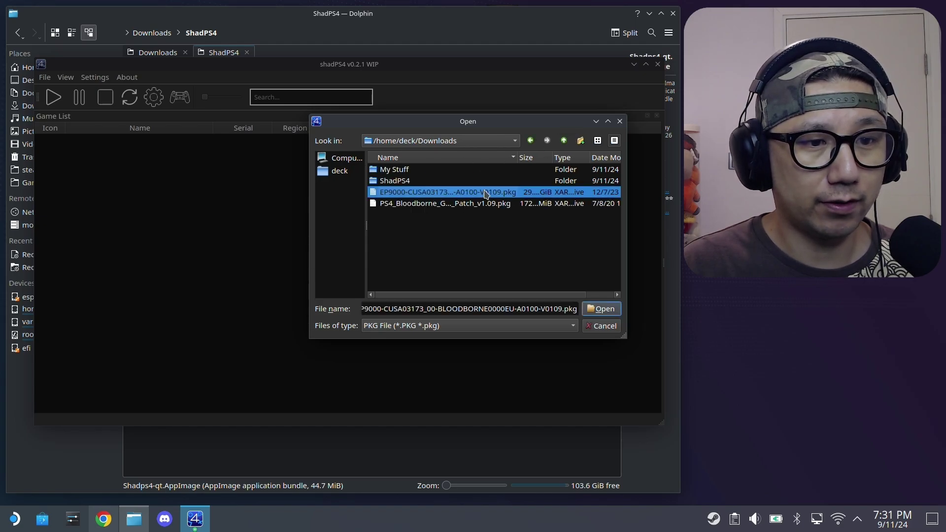
{"action": "left_click", "coordinate": [595, 314]}
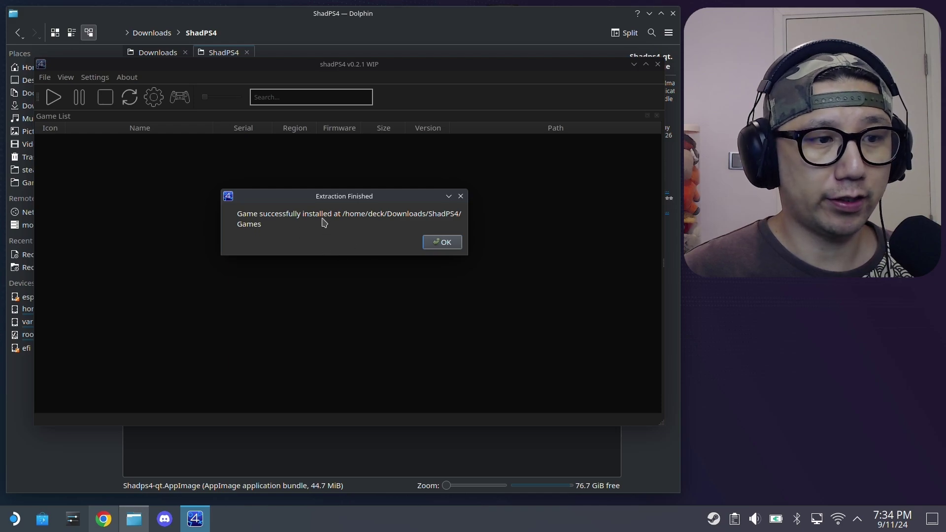
- Install the PS4_Bloodborne v1.09 patch package, bringing the game to version 01.09
{"action": "left_click", "coordinate": [446, 243]}
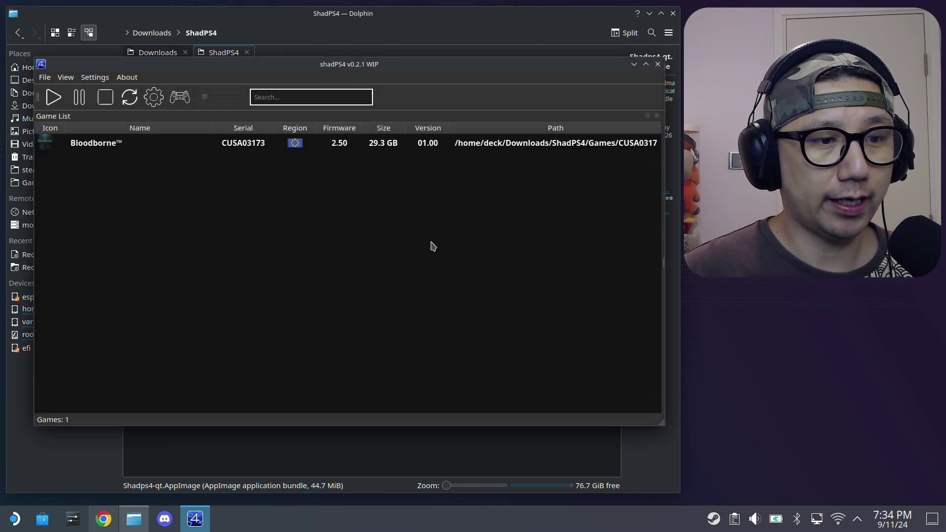
{"action": "left_click", "coordinate": [147, 155]}
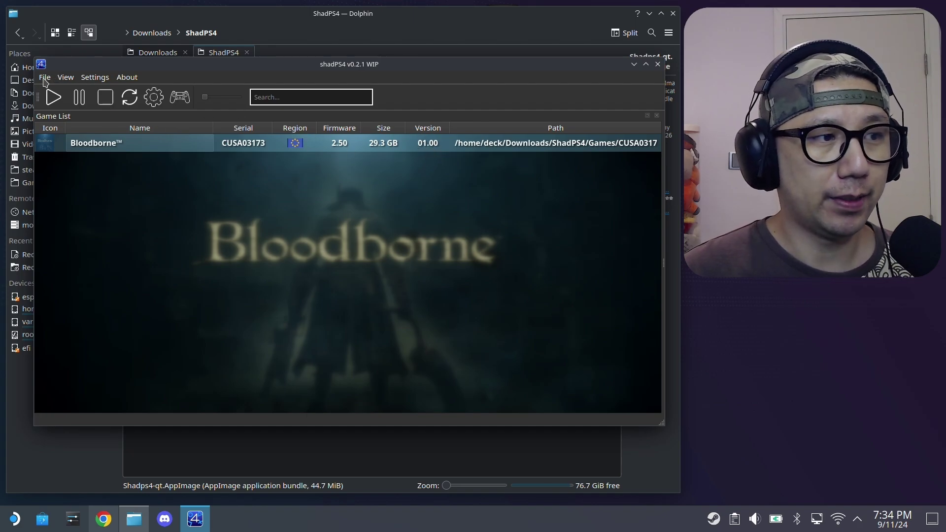
{"action": "left_click", "coordinate": [45, 78]}
{"action": "left_click", "coordinate": [59, 92]}
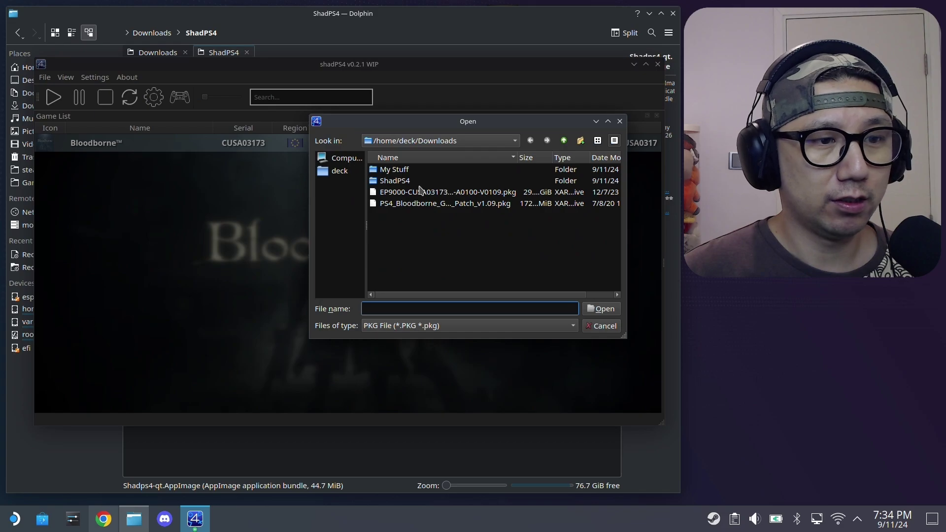
{"action": "left_click", "coordinate": [466, 204]}
{"action": "left_click", "coordinate": [598, 310]}
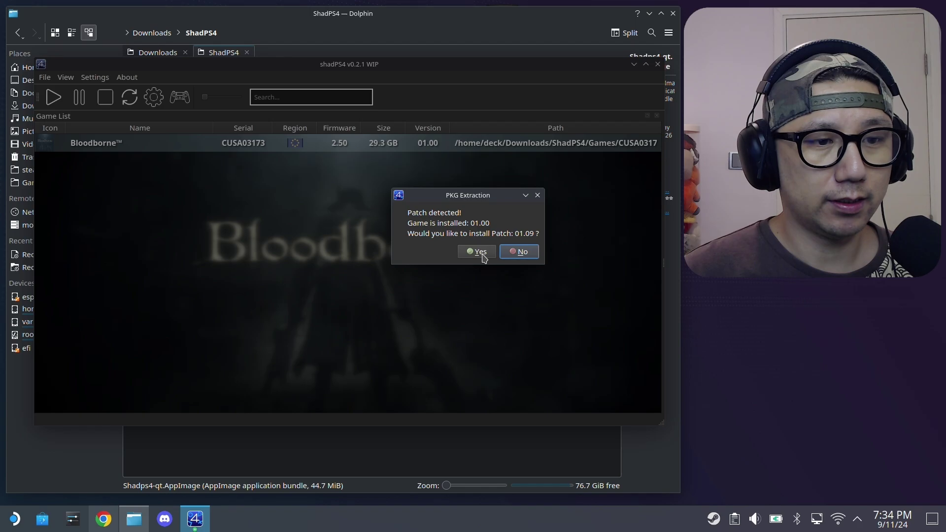
{"action": "left_click", "coordinate": [480, 252]}
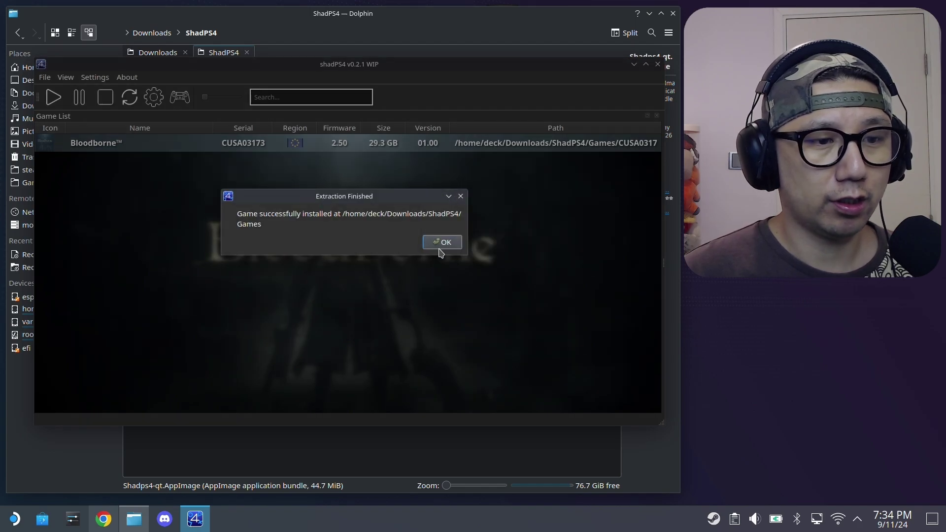
{"action": "left_click", "coordinate": [439, 248]}
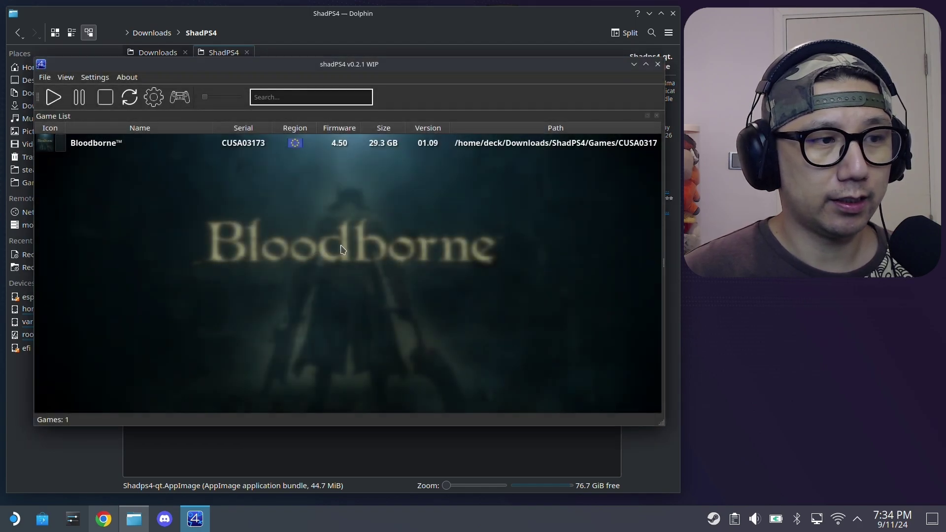
{"action": "left_click", "coordinate": [153, 149]}
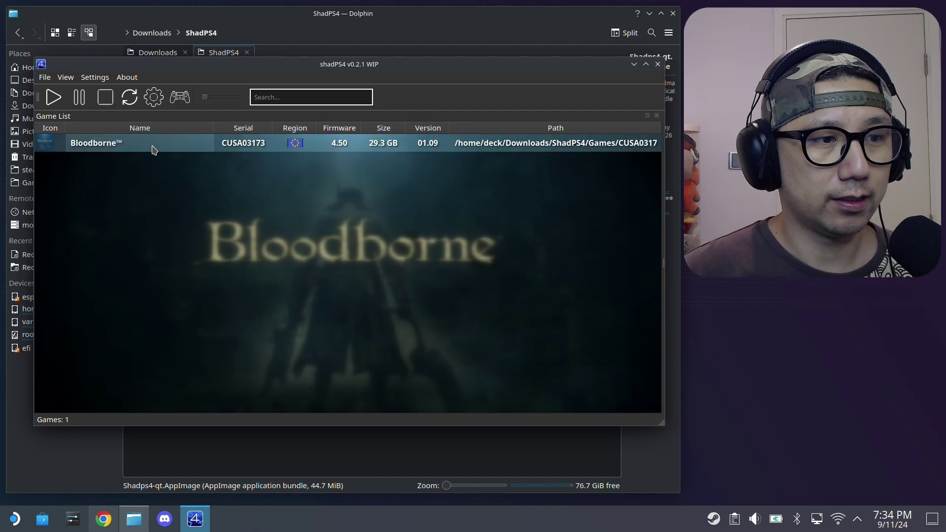
- Open Bloodborne's Cheats/Patches window and download patches from the shadPS4 repository
{"action": "right_click", "coordinate": [430, 151]}
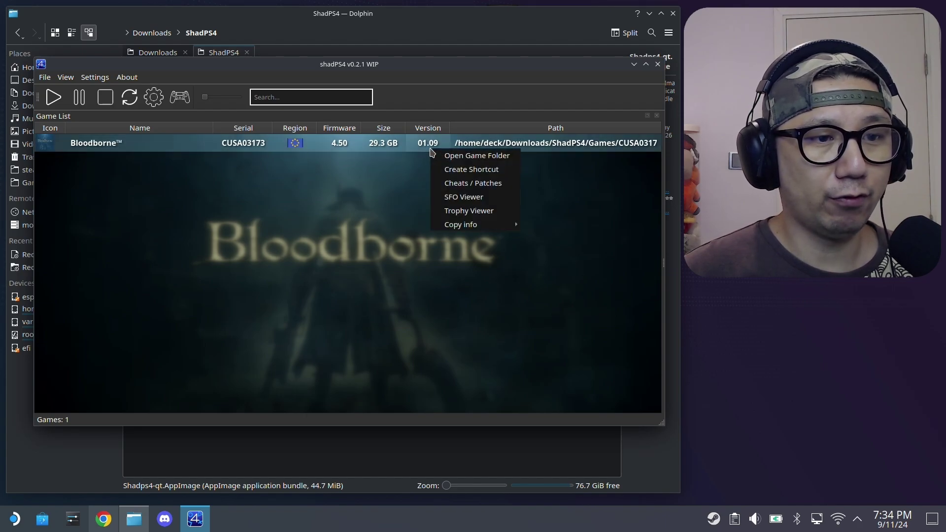
{"action": "left_click", "coordinate": [453, 189]}
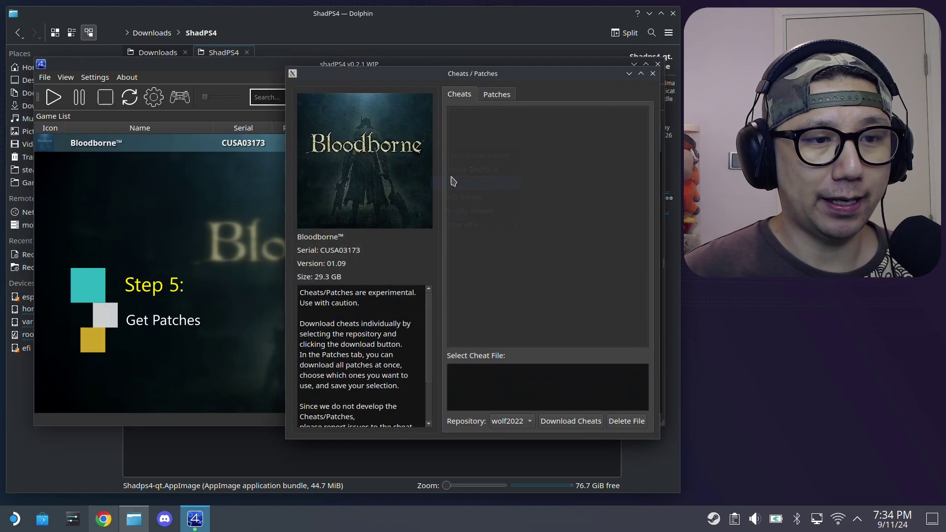
{"action": "left_click", "coordinate": [495, 95]}
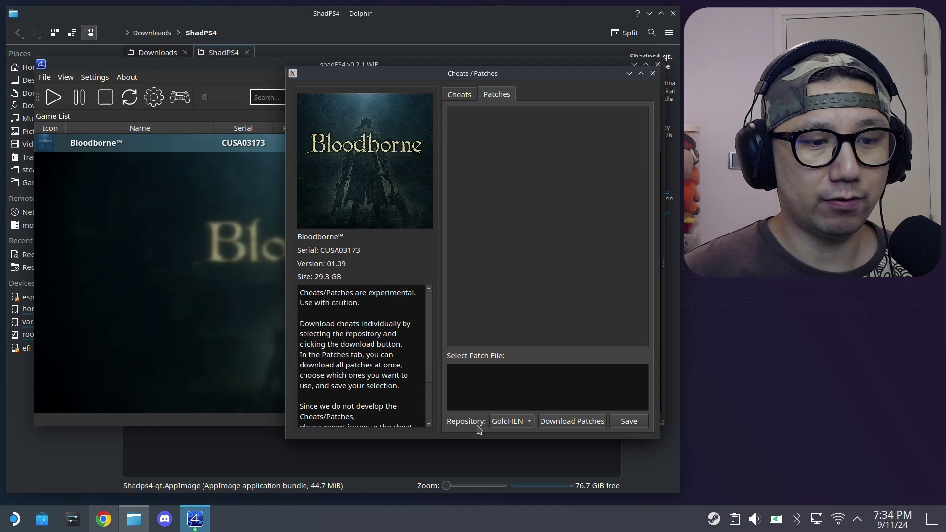
{"action": "left_click", "coordinate": [515, 421]}
{"action": "left_click", "coordinate": [514, 436]}
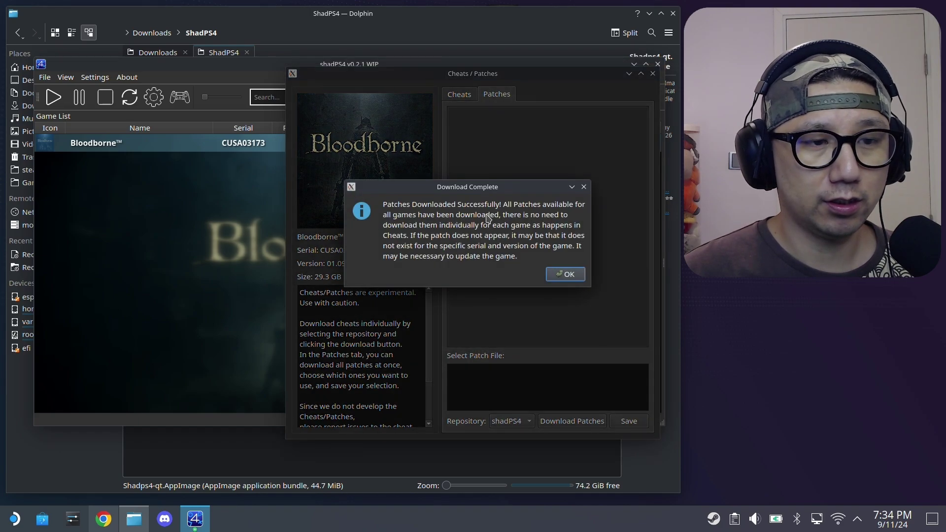
{"action": "left_click", "coordinate": [552, 273]}
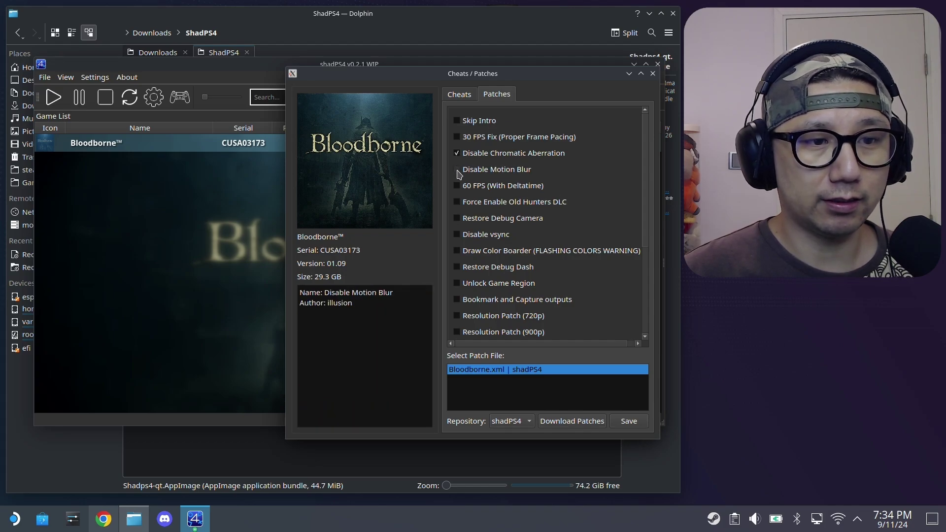
- Enable the Disable Motion Blur and Disable vsync patches and save the selection
{"action": "left_click", "coordinate": [456, 170]}
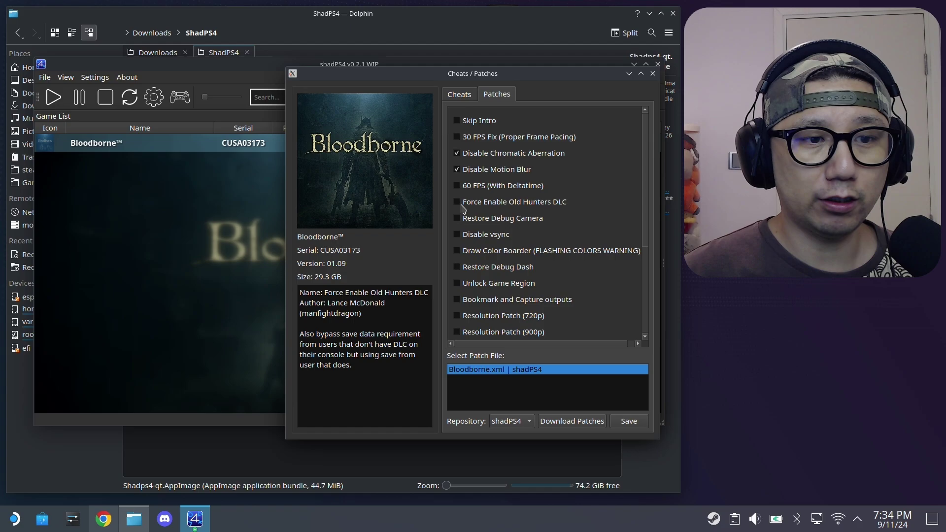
{"action": "left_click", "coordinate": [456, 234]}
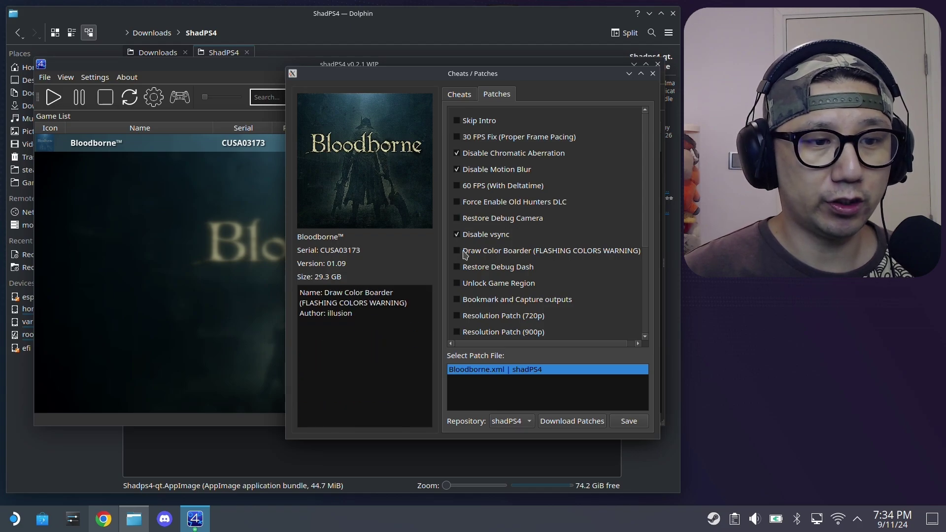
{"action": "scroll", "coordinate": [458, 298], "scroll_direction": "down", "scroll_amount": 1}
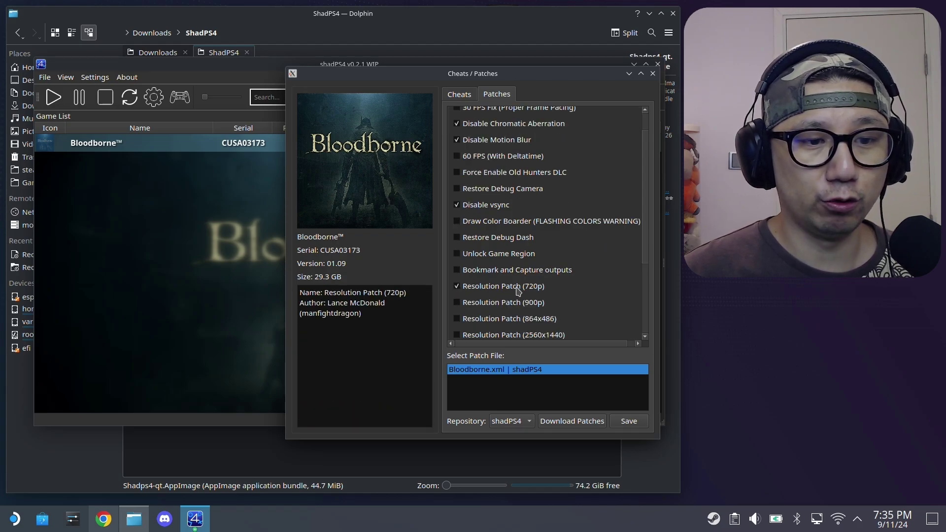
{"action": "scroll", "coordinate": [544, 292], "scroll_direction": "down", "scroll_amount": 2}
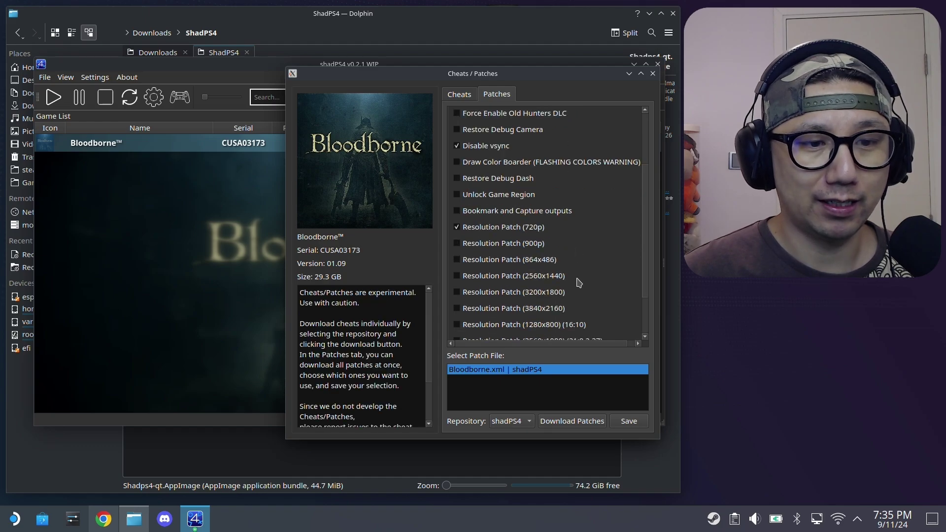
{"action": "scroll", "coordinate": [579, 283], "scroll_direction": "down", "scroll_amount": 2}
{"action": "scroll", "coordinate": [579, 283], "scroll_direction": "up", "scroll_amount": 4}
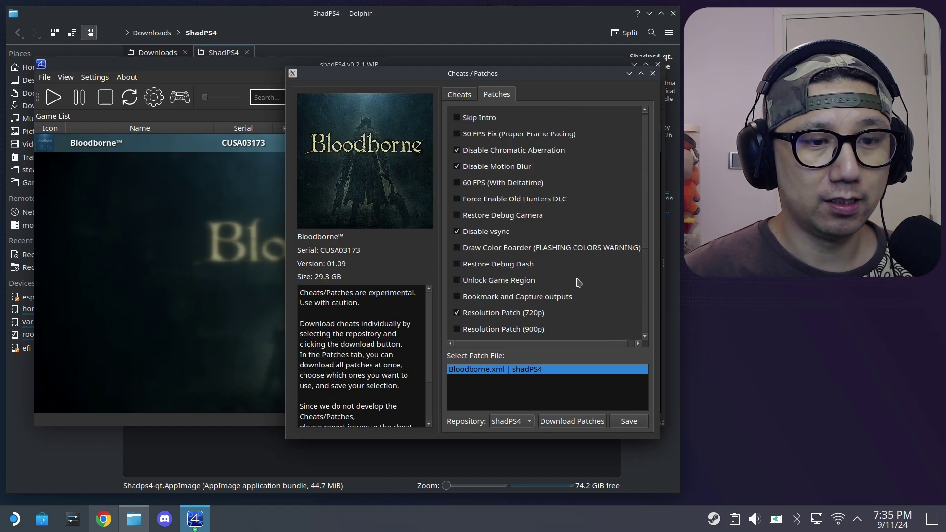
{"action": "scroll", "coordinate": [535, 291], "scroll_direction": "down", "scroll_amount": 3}
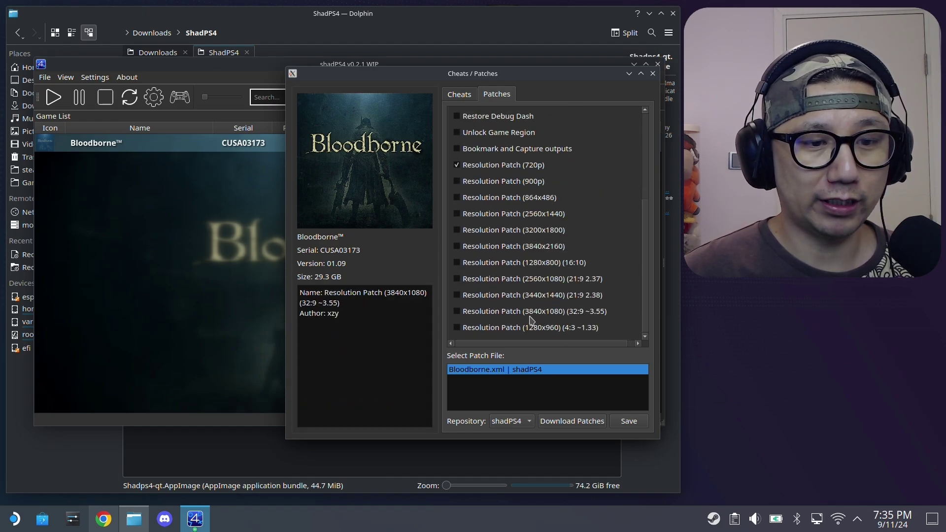
{"action": "scroll", "coordinate": [531, 308], "scroll_direction": "up", "scroll_amount": 3}
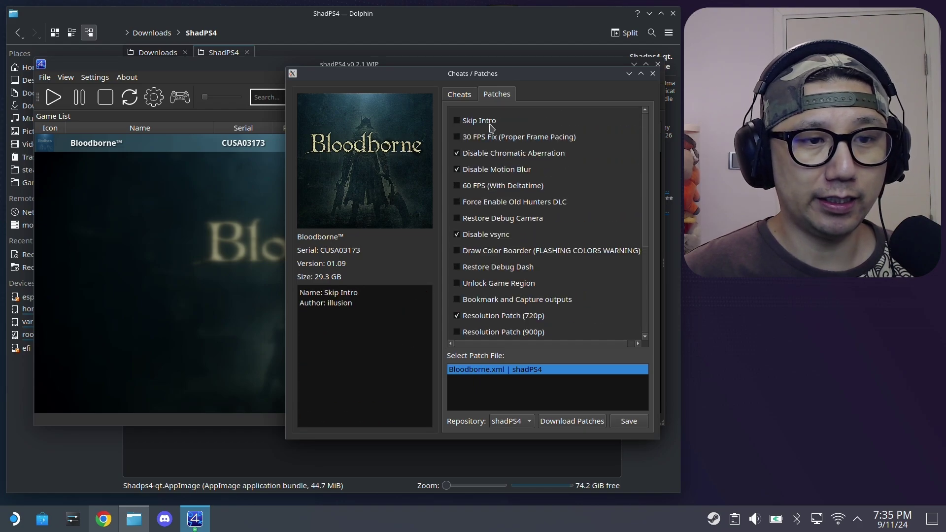
{"action": "left_click", "coordinate": [633, 421]}
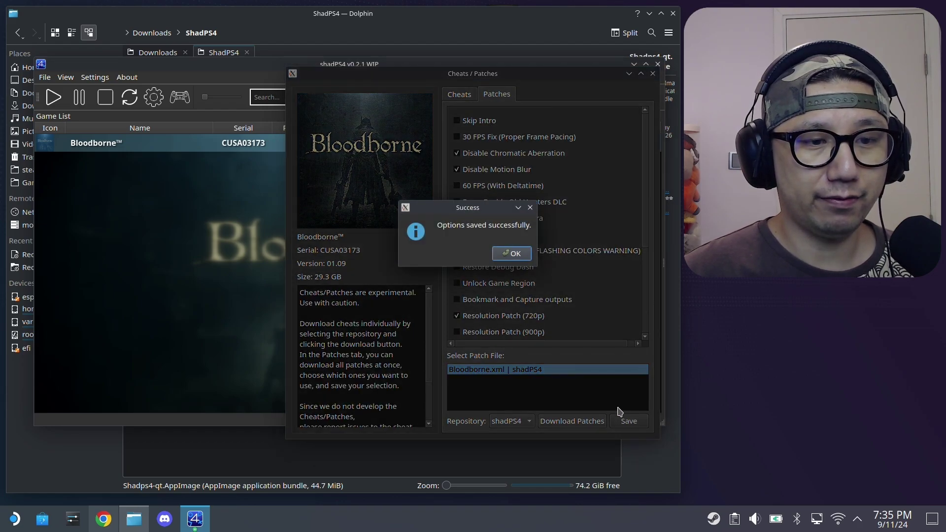
{"action": "left_click", "coordinate": [521, 257]}
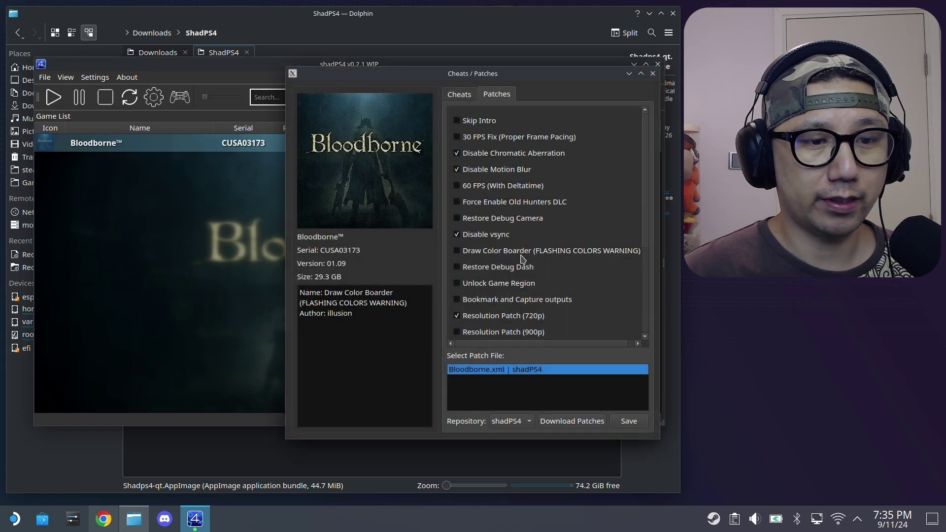
- Close the patches window and open the Bloodborne Nexus Mods site in a new Chrome tab
{"action": "left_click", "coordinate": [653, 74]}
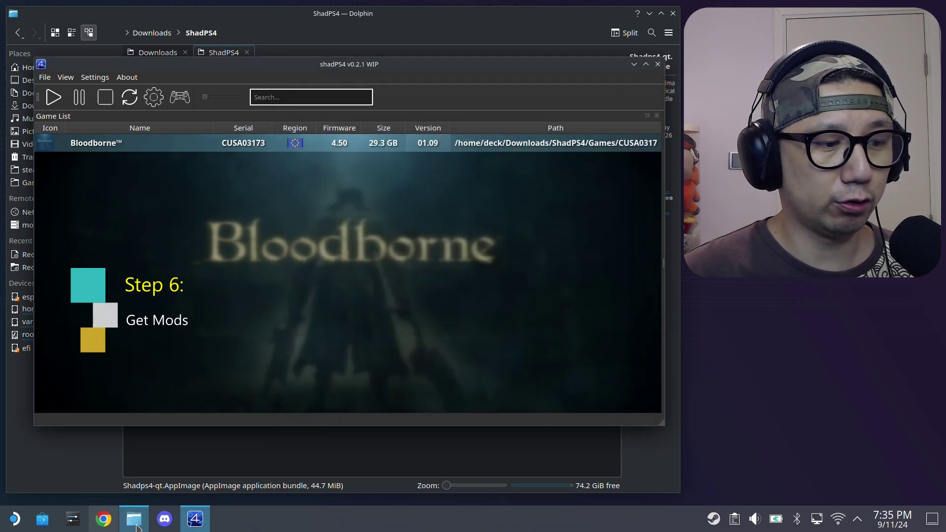
{"action": "left_click", "coordinate": [104, 518]}
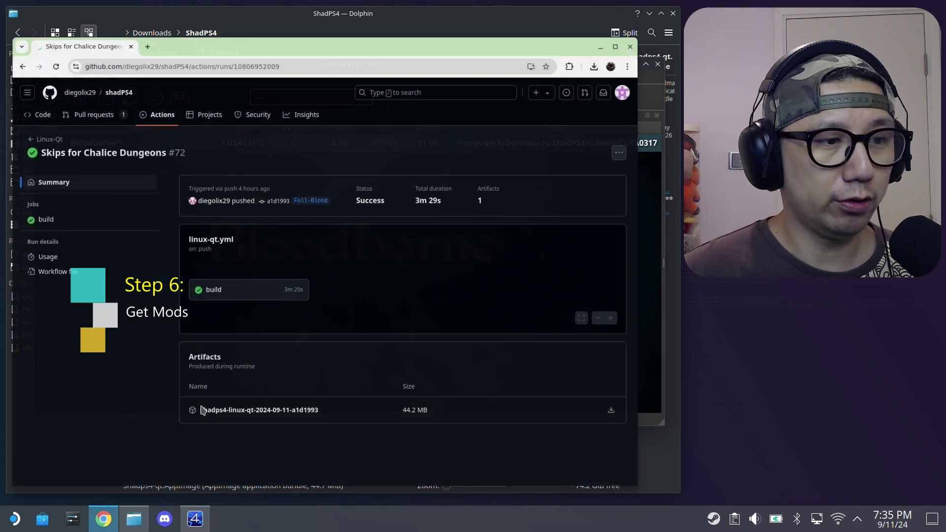
{"action": "left_click", "coordinate": [151, 14]}
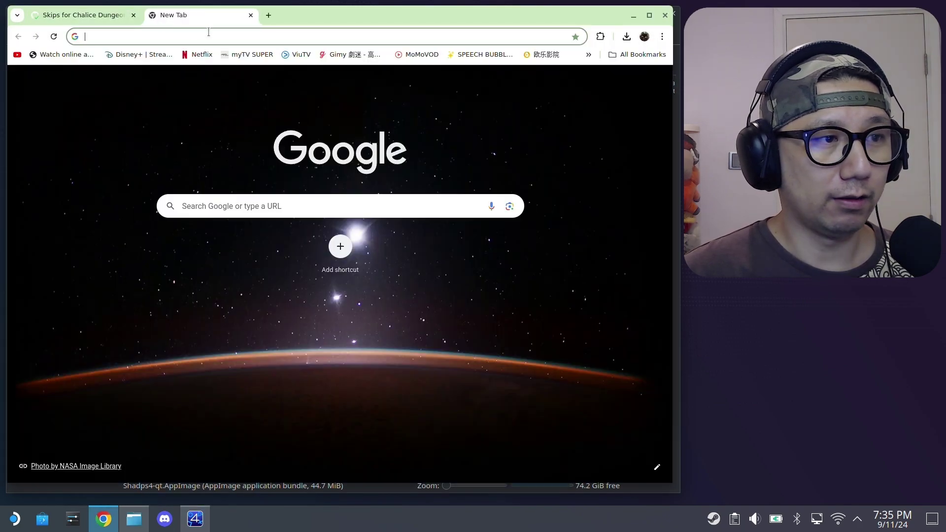
{"action": "left_click", "coordinate": [210, 31]}
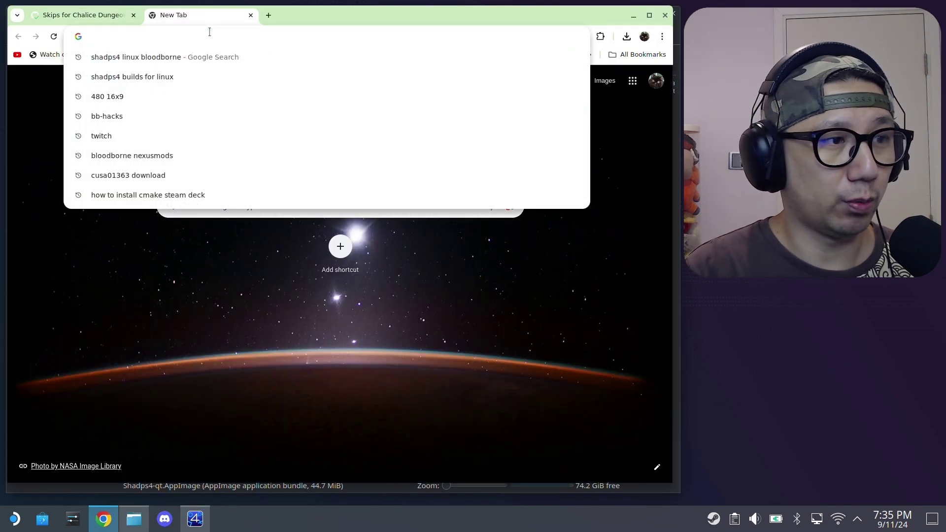
{"action": "key", "text": "Down"}
{"action": "key", "text": "Down"}
{"action": "key", "text": "Down"}
{"action": "key", "text": "Down"}
{"action": "key", "text": "Down"}
{"action": "key", "text": "Down"}
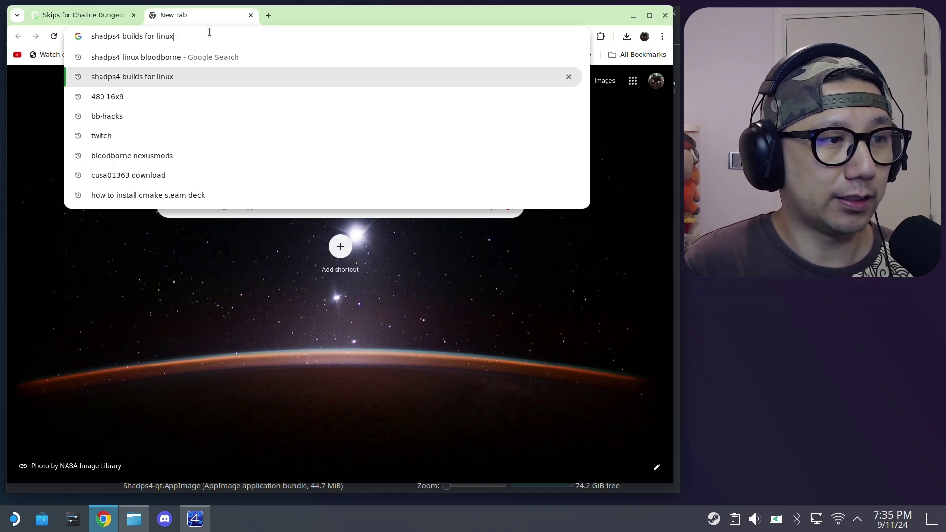
{"action": "key", "text": "Return"}
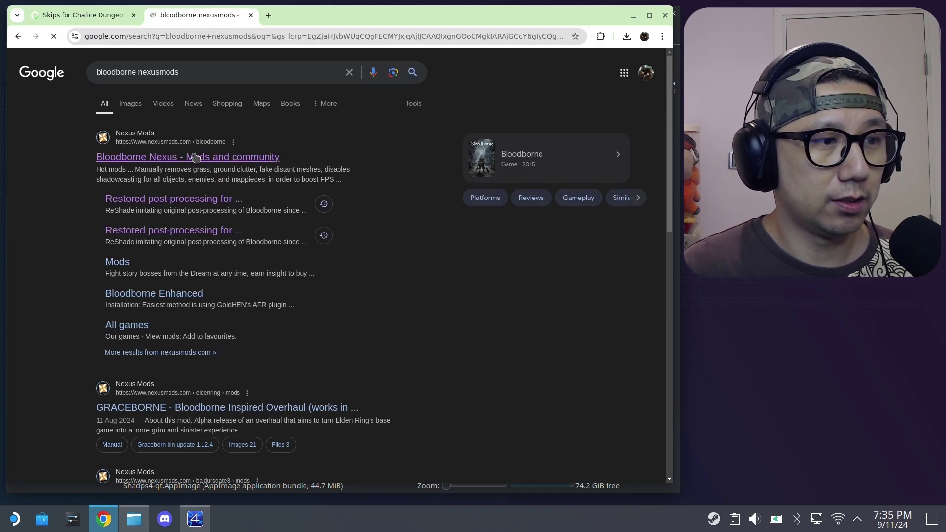
{"action": "left_click", "coordinate": [306, 159]}
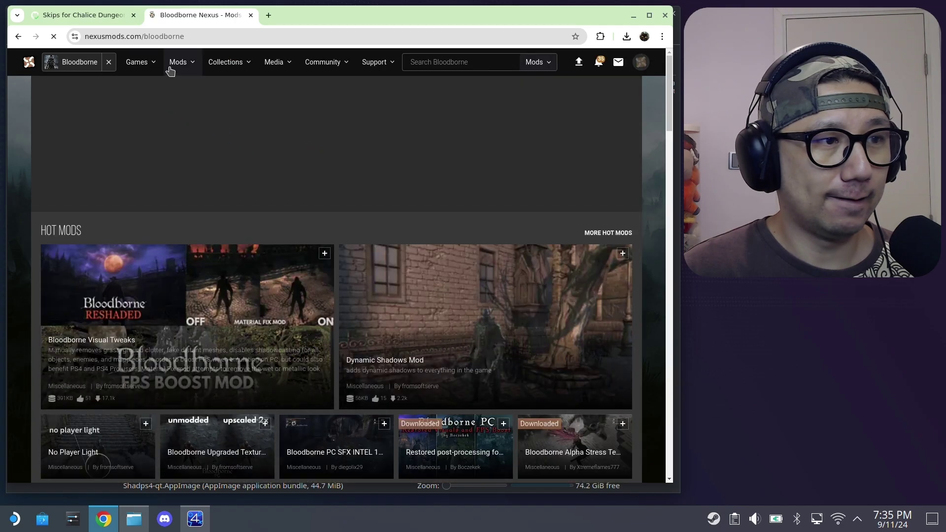
- Search Bloodborne Nexus mods for 'shadps4', listing three mods
{"action": "left_click", "coordinate": [169, 68]}
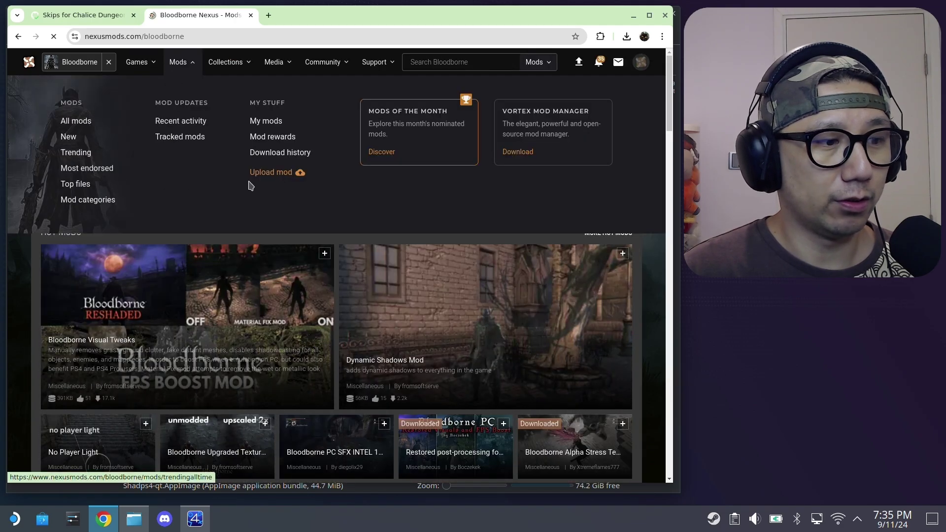
{"action": "scroll", "coordinate": [309, 175], "scroll_direction": "down", "scroll_amount": 6}
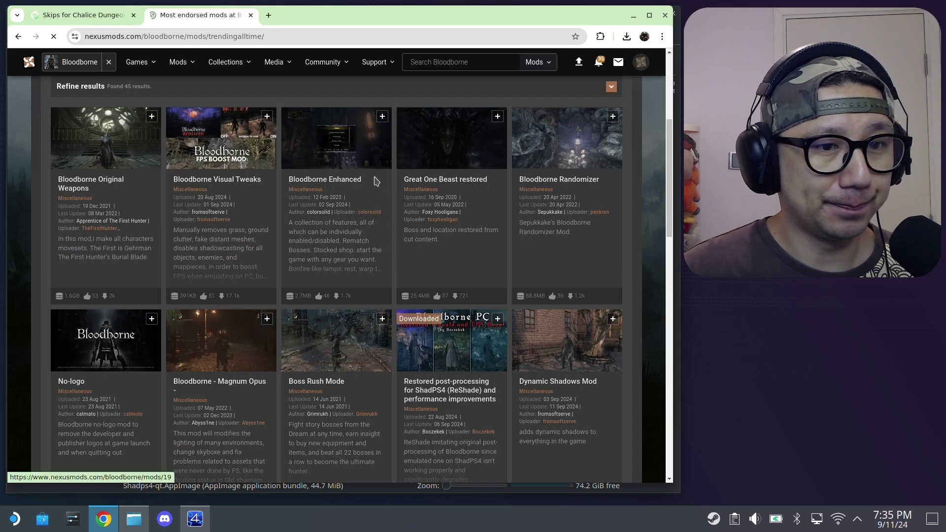
{"action": "scroll", "coordinate": [503, 96], "scroll_direction": "up", "scroll_amount": 3}
{"action": "left_click", "coordinate": [461, 60]}
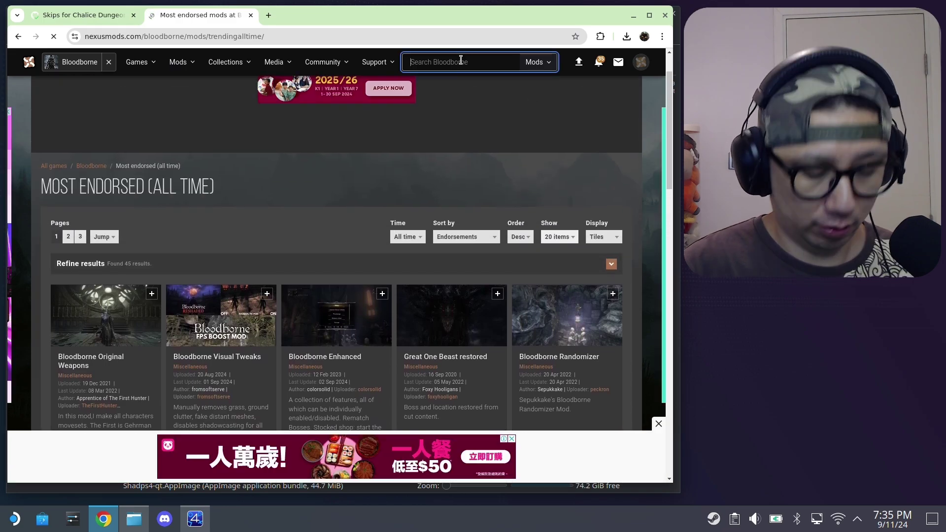
{"action": "type", "text": "shadp"}
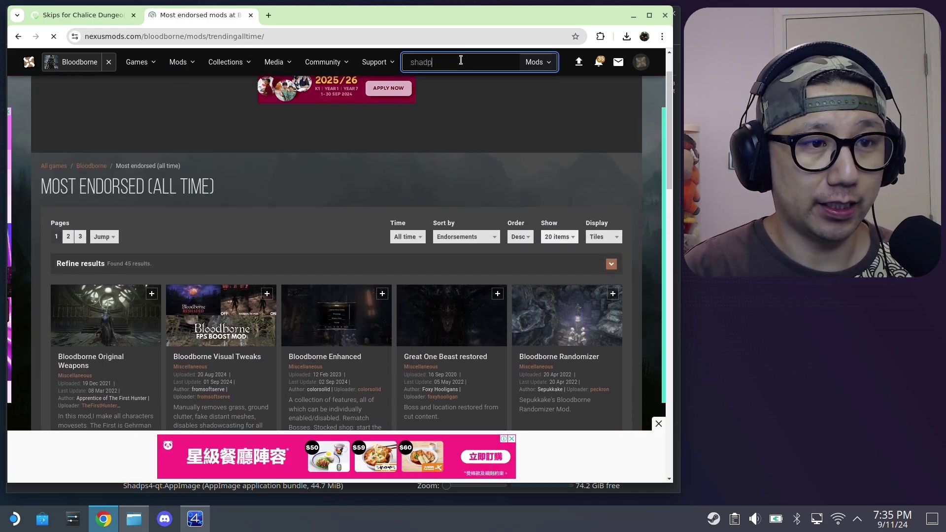
{"action": "type", "text": "s4"}
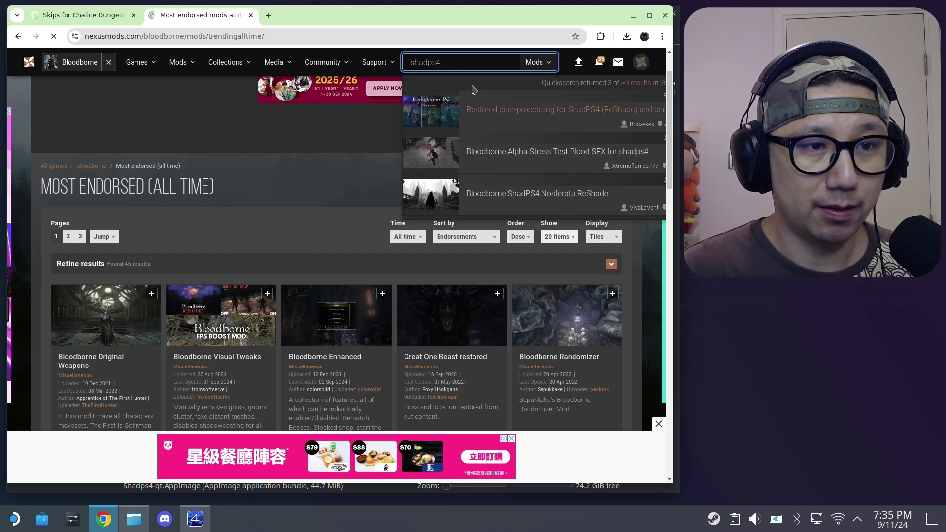
{"action": "key", "text": "Return"}
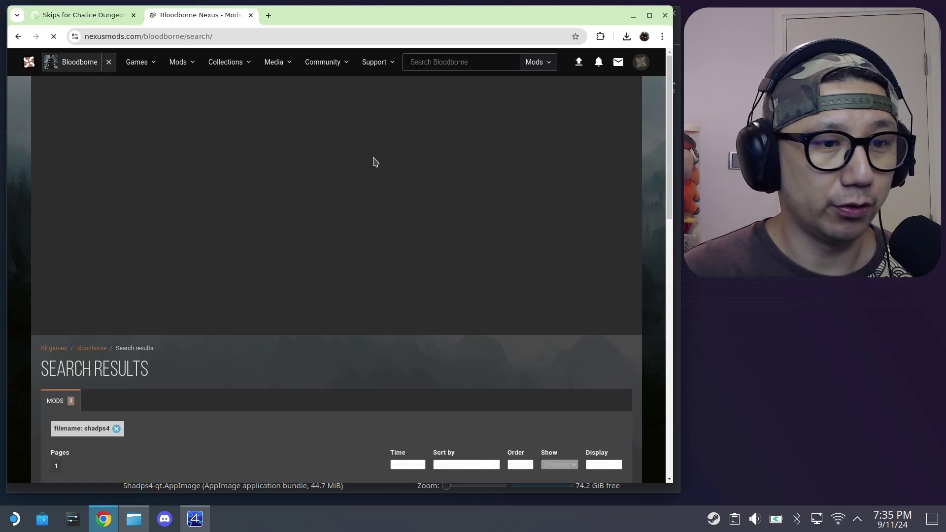
{"action": "scroll", "coordinate": [323, 266], "scroll_direction": "down", "scroll_amount": 3}
{"action": "scroll", "coordinate": [256, 249], "scroll_direction": "down", "scroll_amount": 3}
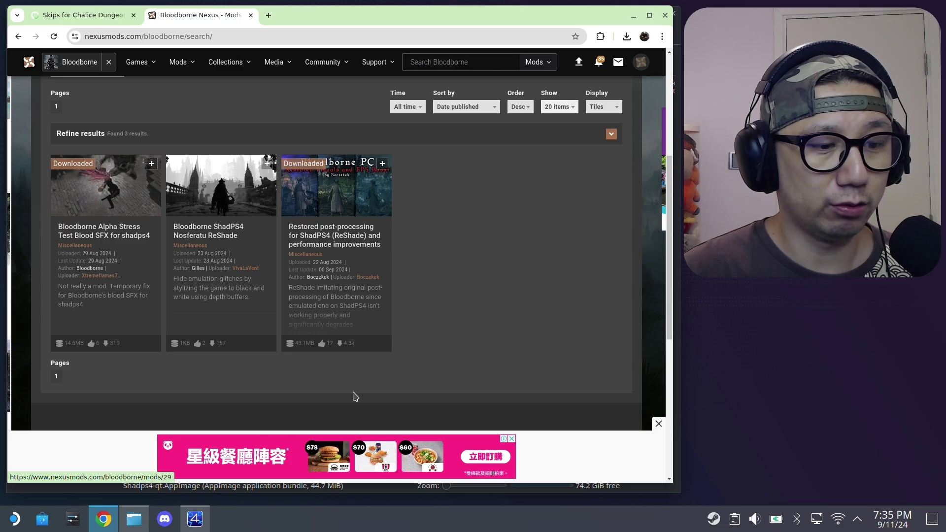
{"action": "key", "text": "alt+Tab"}
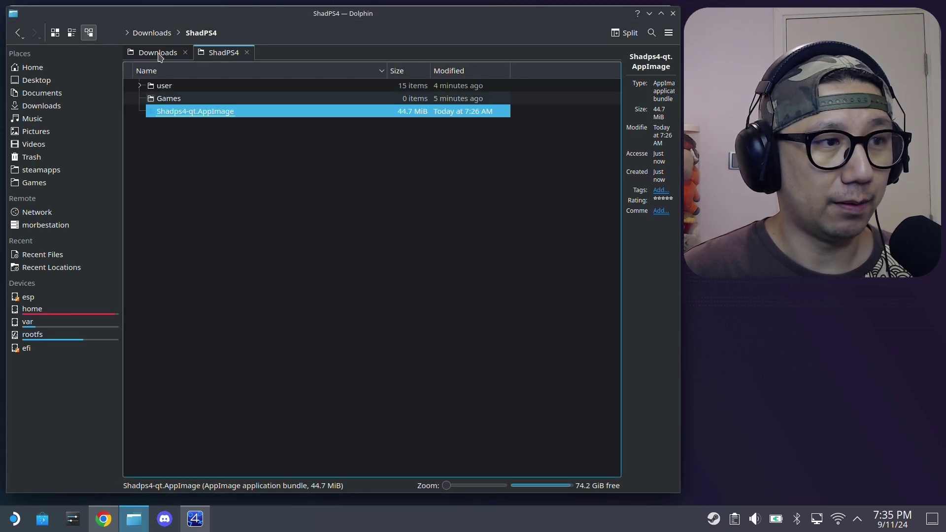
- Open the Blood SFX .rar from Downloads in Ark and select its CommonEffects file
{"action": "left_click", "coordinate": [158, 53]}
{"action": "left_click", "coordinate": [185, 190]}
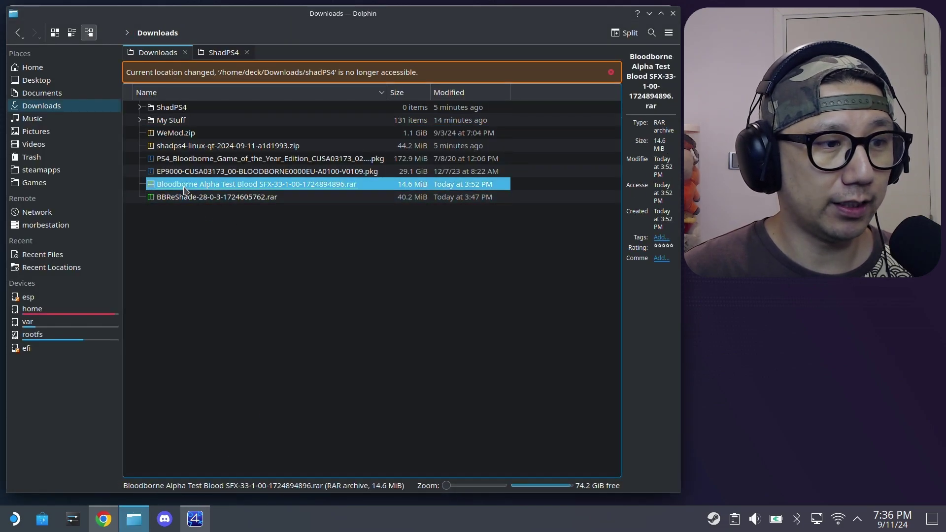
{"action": "double_click", "coordinate": [207, 188]}
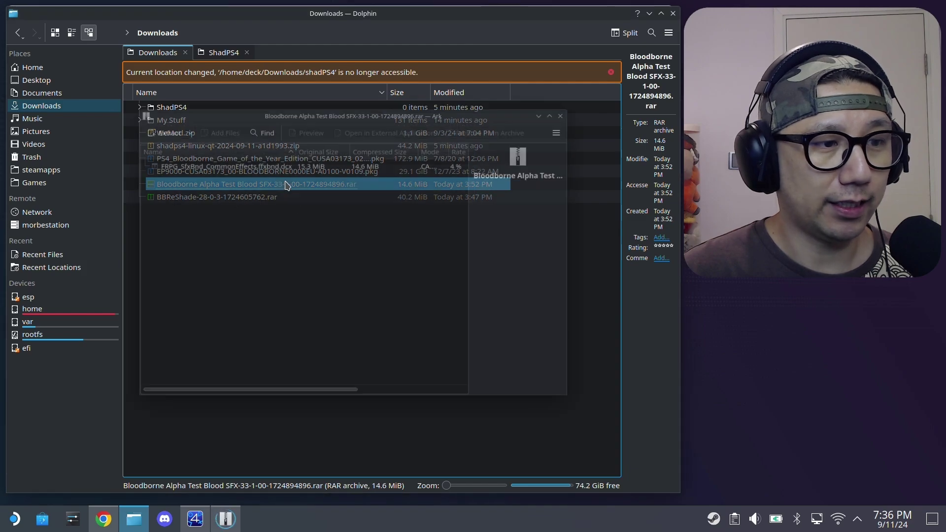
{"action": "left_click", "coordinate": [192, 163]}
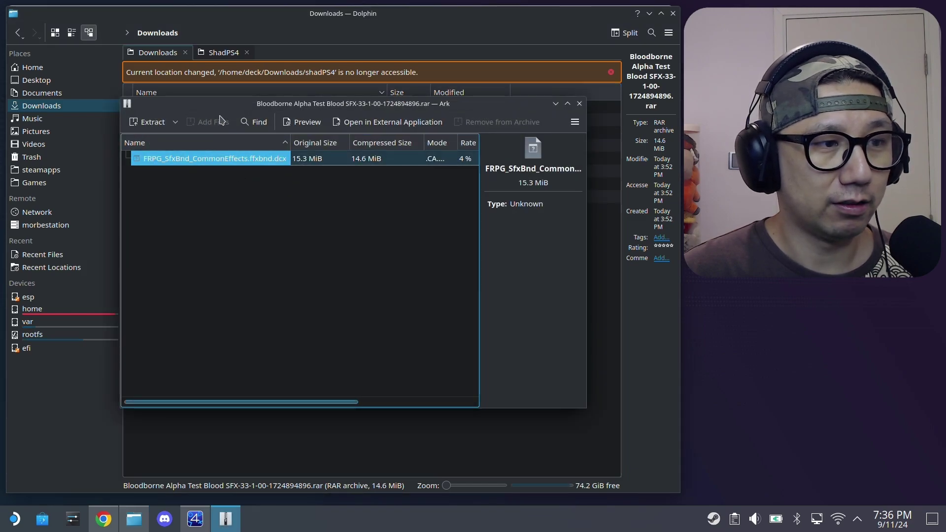
{"action": "left_click_drag", "start_coordinate": [223, 114], "coordinate": [392, 113]}
- Navigate to ShadPS4/Games/CUSA03173/dvdroot_ps4/sfx
{"action": "left_click", "coordinate": [223, 52]}
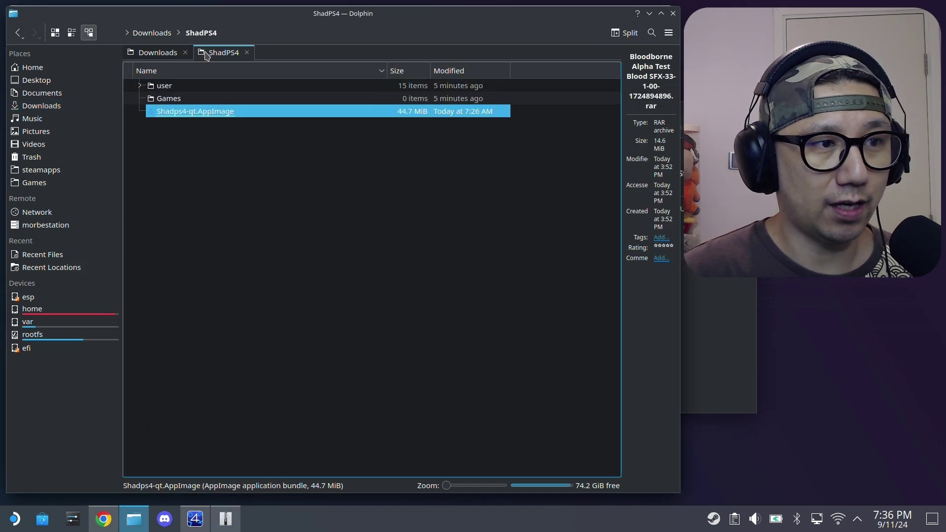
{"action": "double_click", "coordinate": [172, 101]}
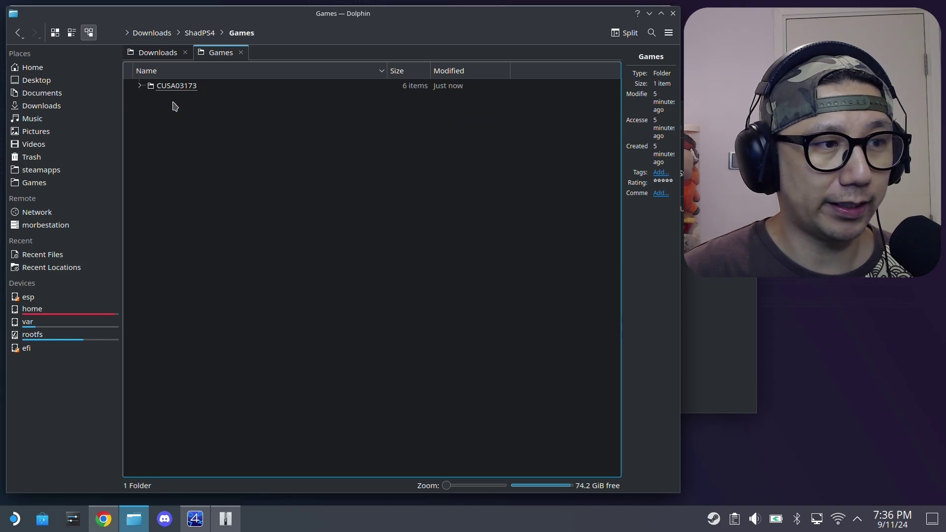
{"action": "double_click", "coordinate": [181, 89]}
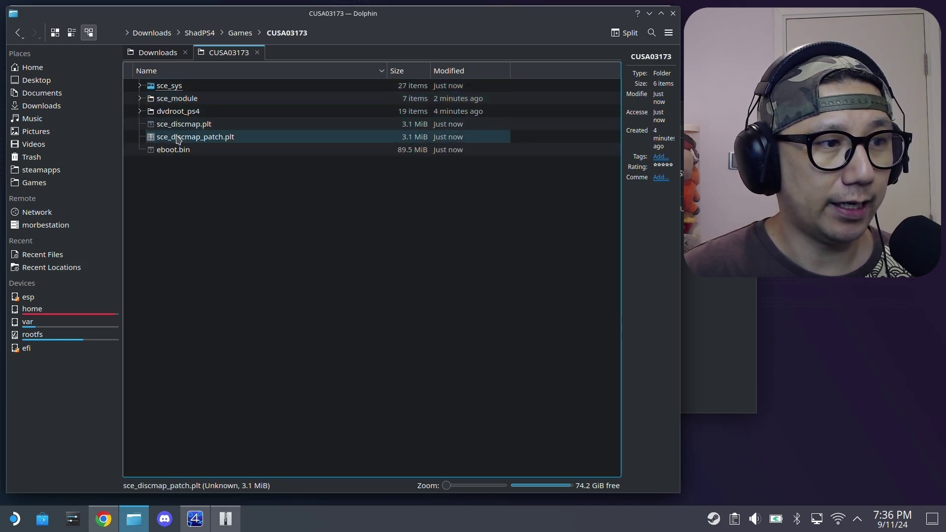
{"action": "double_click", "coordinate": [180, 113]}
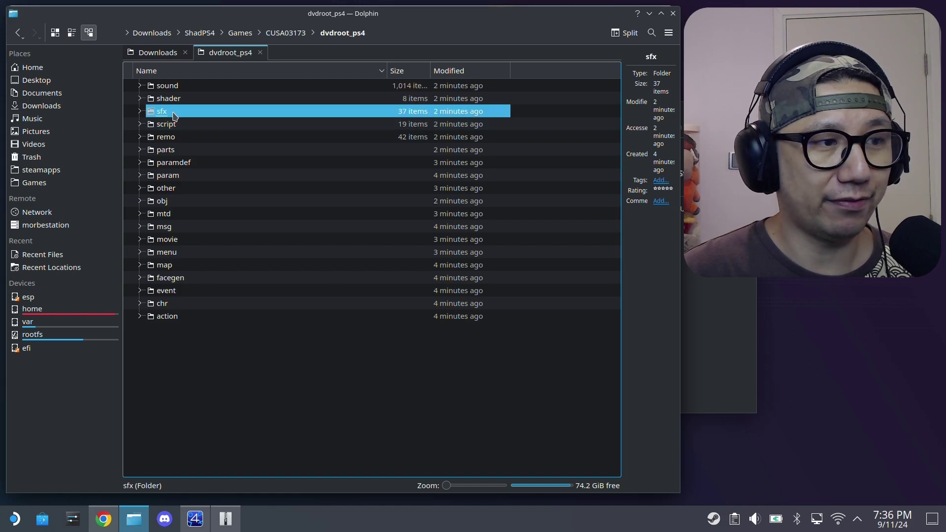
{"action": "double_click", "coordinate": [173, 117]}
- Make a backup copy of the commoneffects file named with a .dcx_bak extension
{"action": "scroll", "coordinate": [318, 231], "scroll_direction": "down", "scroll_amount": 2}
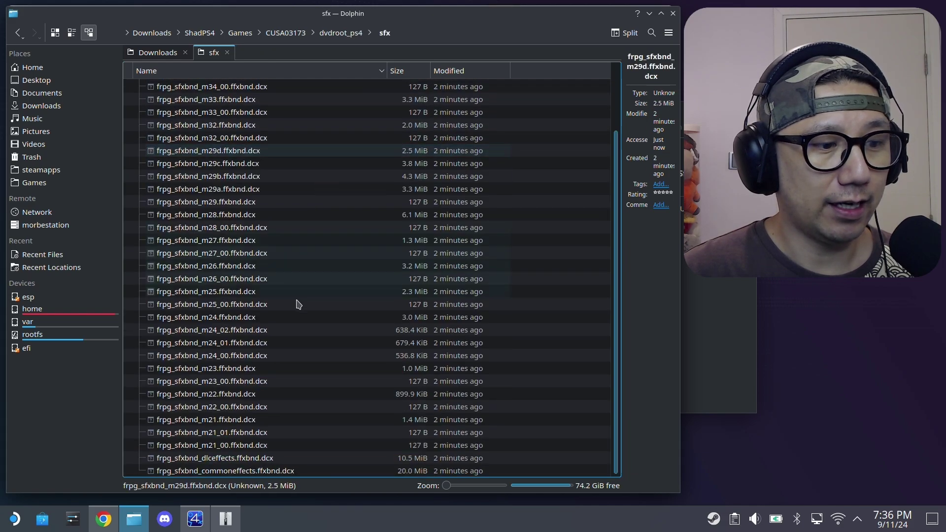
{"action": "left_click", "coordinate": [187, 470]}
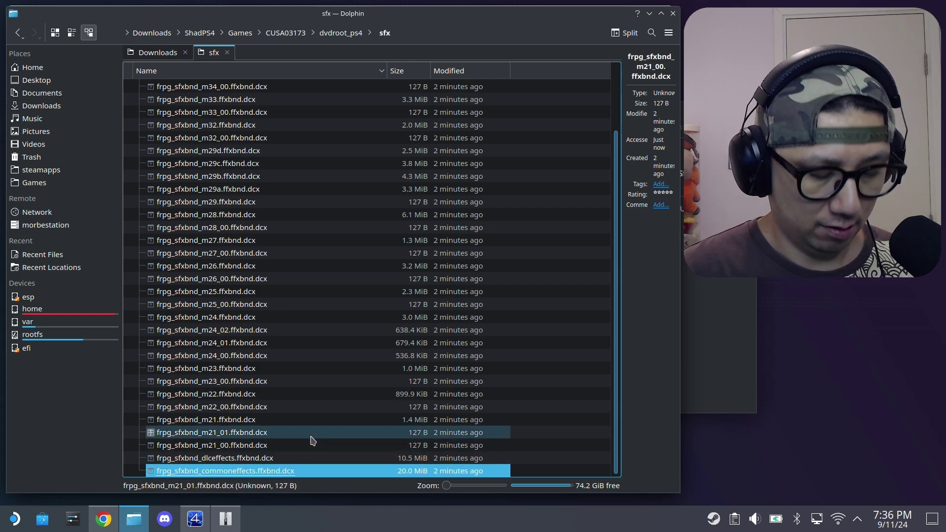
{"action": "right_click", "coordinate": [293, 473]}
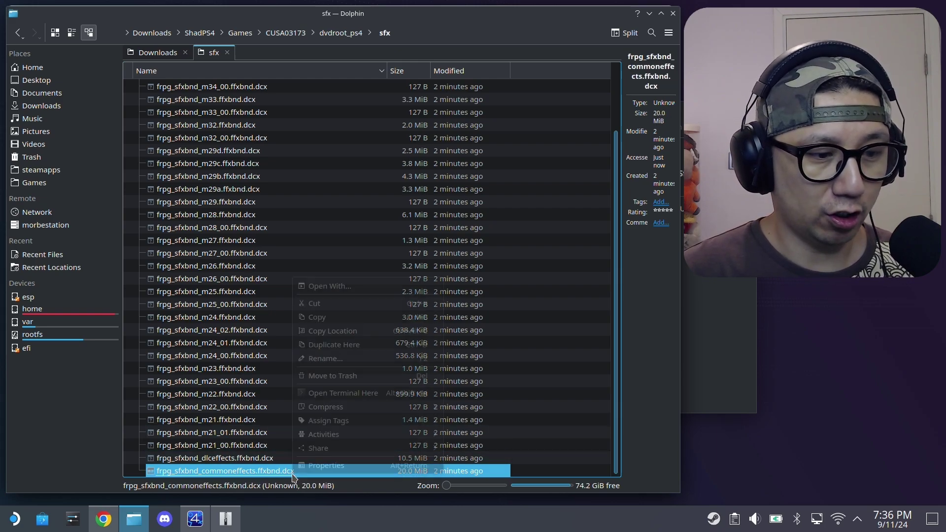
{"action": "left_click", "coordinate": [315, 317]}
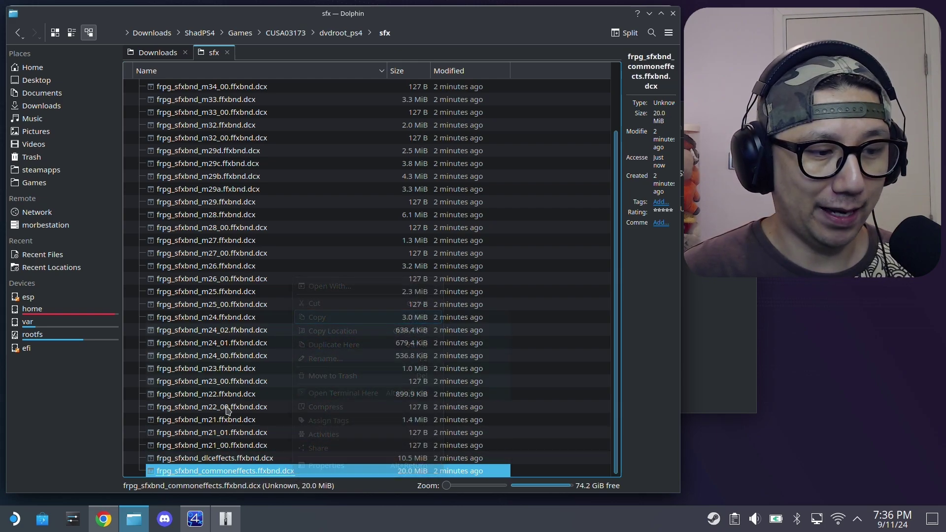
{"action": "right_click", "coordinate": [133, 443]}
{"action": "left_click", "coordinate": [167, 310]}
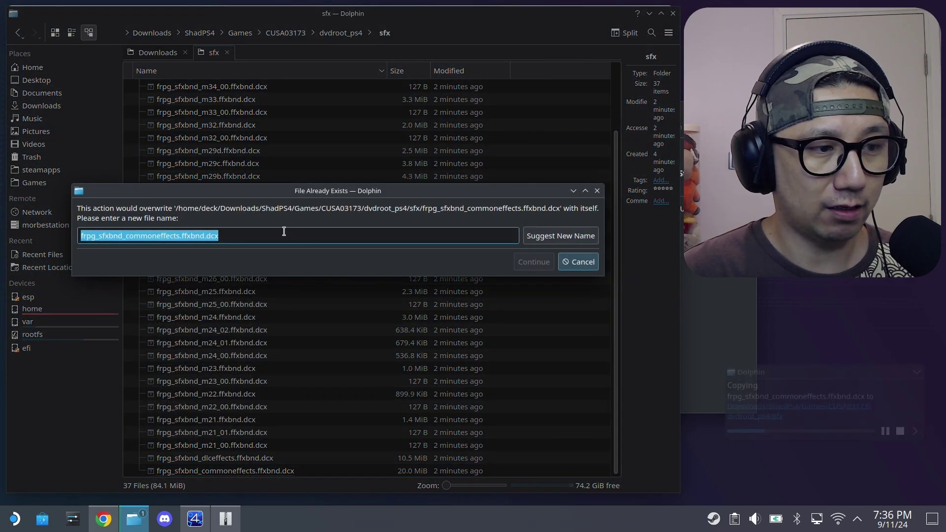
{"action": "left_click", "coordinate": [280, 231]}
{"action": "type", "text": "_bak"}
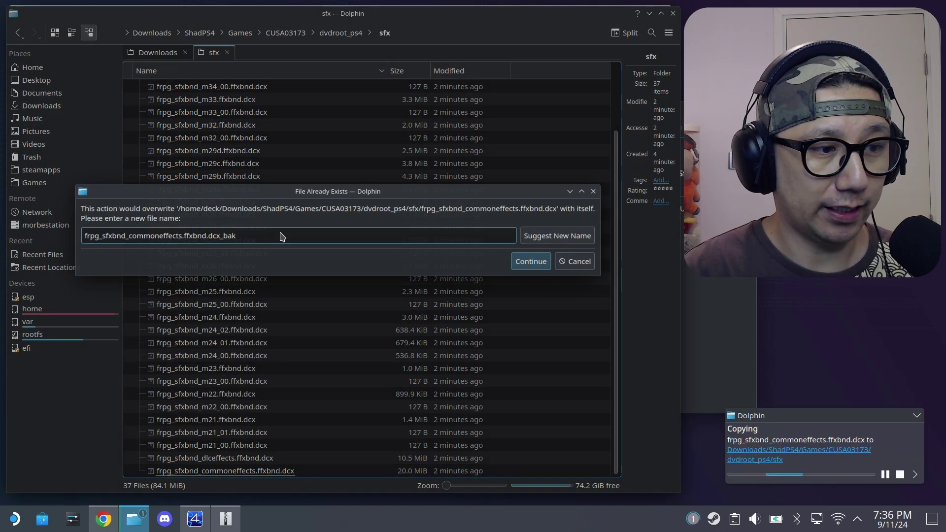
{"action": "key", "text": "Return"}
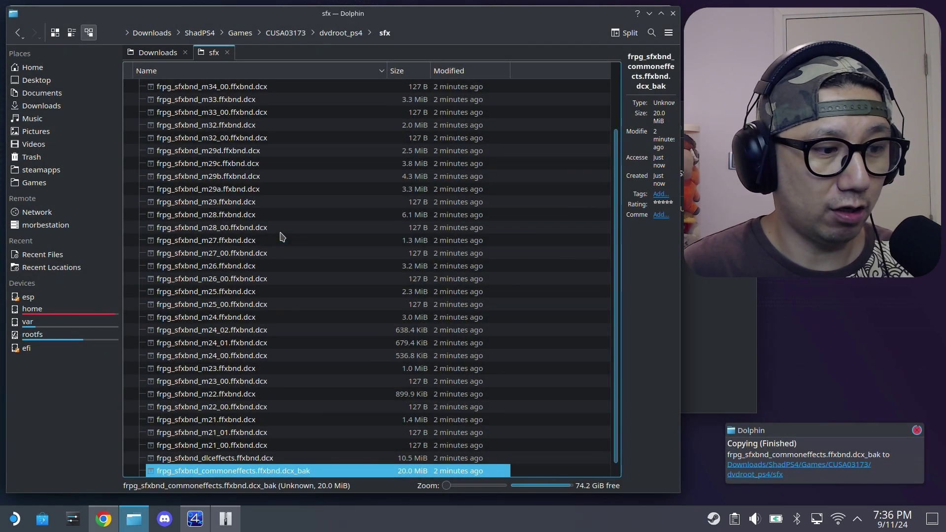
- Copy the dlceffects file name, then move the dlceffects file to the trash
{"action": "left_click", "coordinate": [269, 458]}
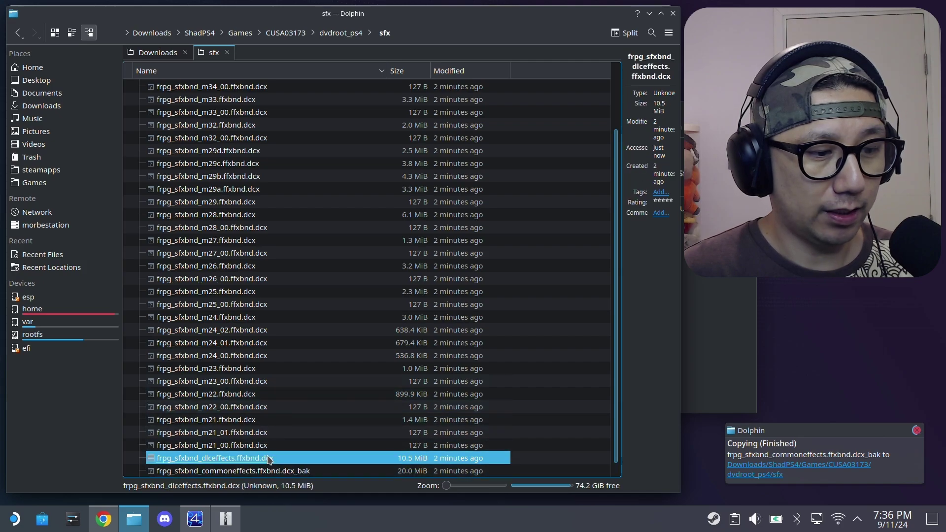
{"action": "key", "text": "F2"}
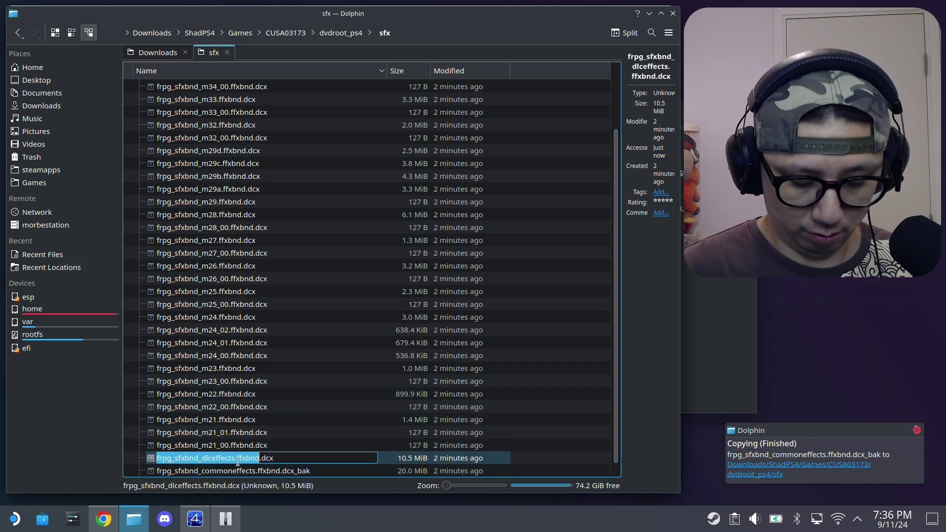
{"action": "right_click", "coordinate": [238, 461]}
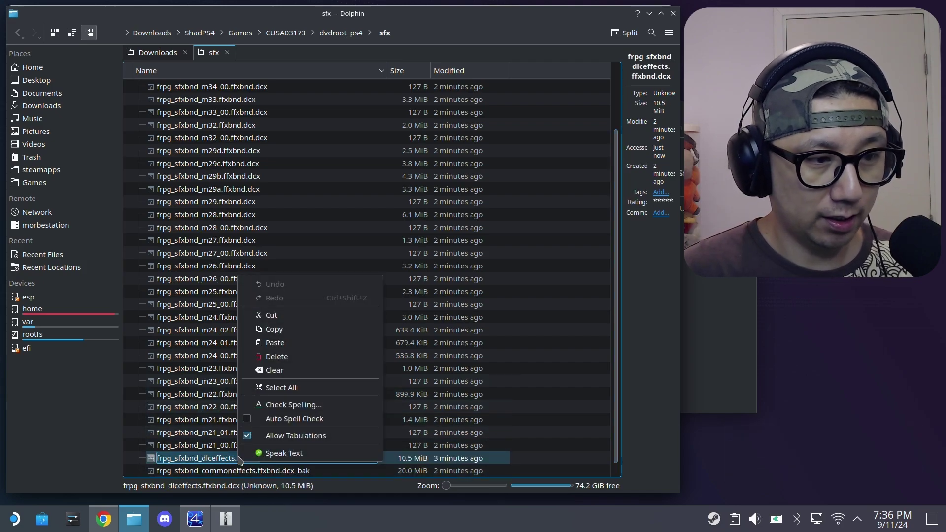
{"action": "left_click", "coordinate": [274, 329]}
{"action": "left_click", "coordinate": [340, 419]}
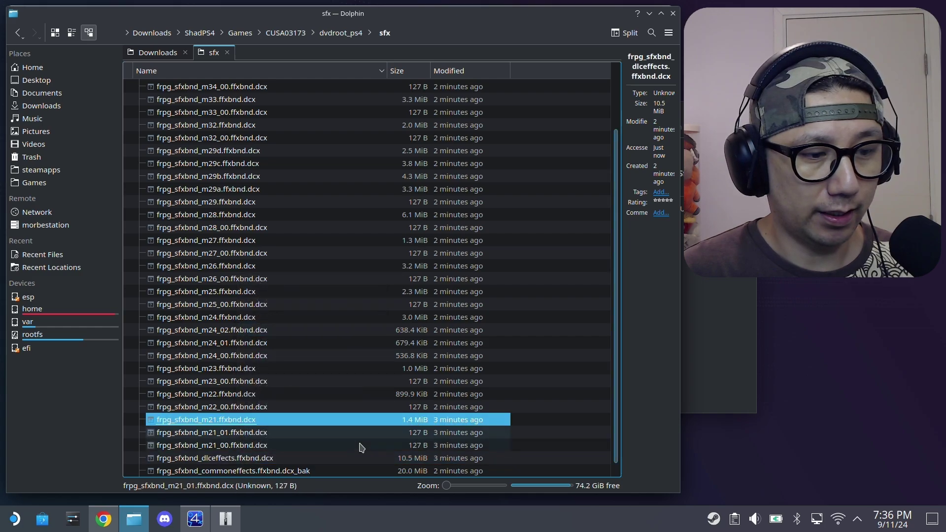
{"action": "left_click", "coordinate": [356, 457]}
{"action": "right_click", "coordinate": [349, 457]}
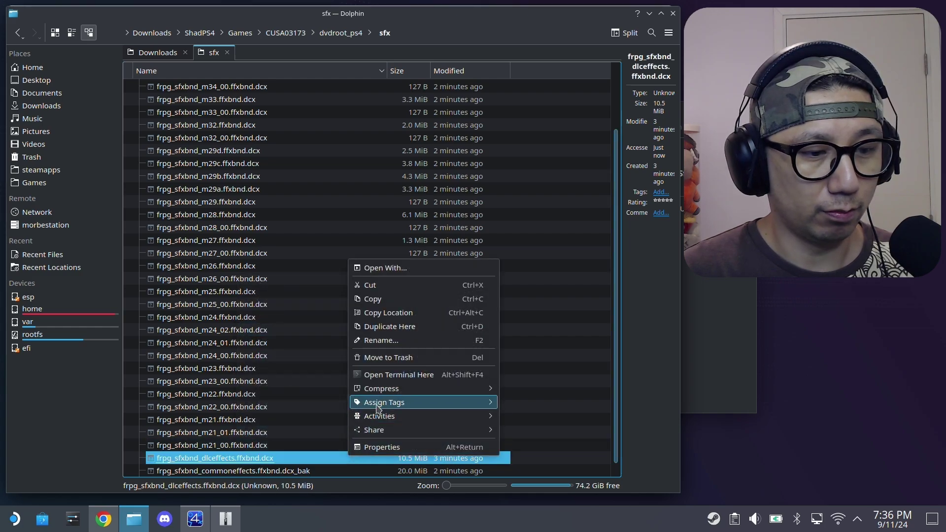
{"action": "left_click", "coordinate": [391, 358]}
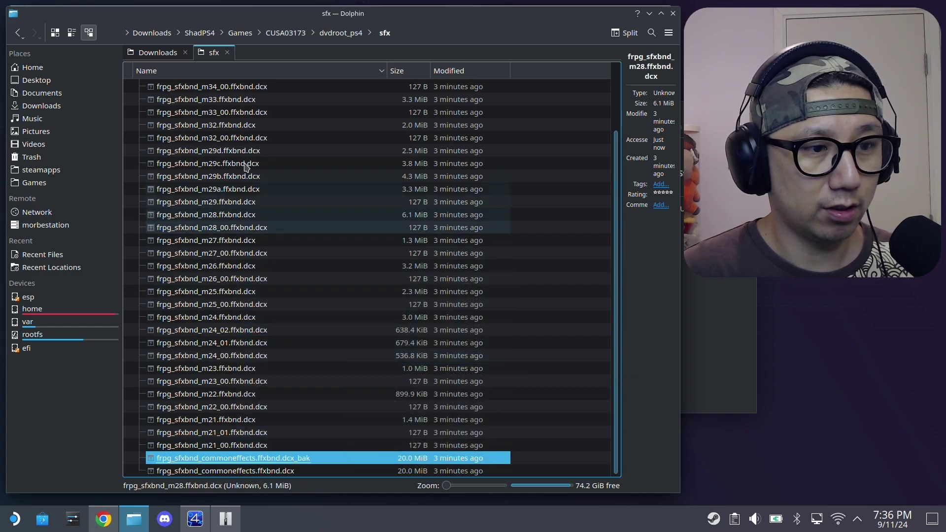
- Extract FRPG_SfxBnd_CommonEffects from the Blood SFX archive into the sfx folder
{"action": "left_click", "coordinate": [227, 521]}
{"action": "left_click_drag", "start_coordinate": [381, 167], "coordinate": [130, 369]}
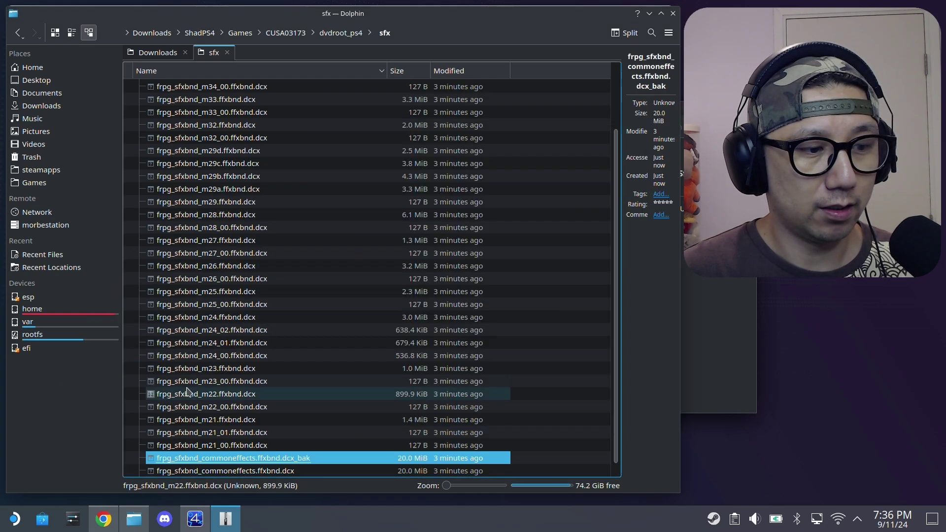
{"action": "left_click", "coordinate": [186, 393]}
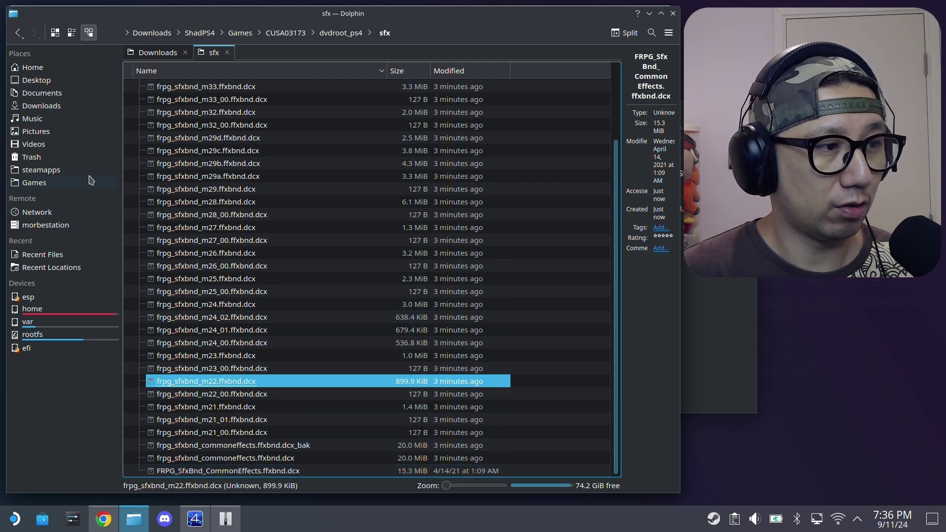
- Restore the dlceffects file from the Trash and return to the sfx folder
{"action": "left_click", "coordinate": [33, 156]}
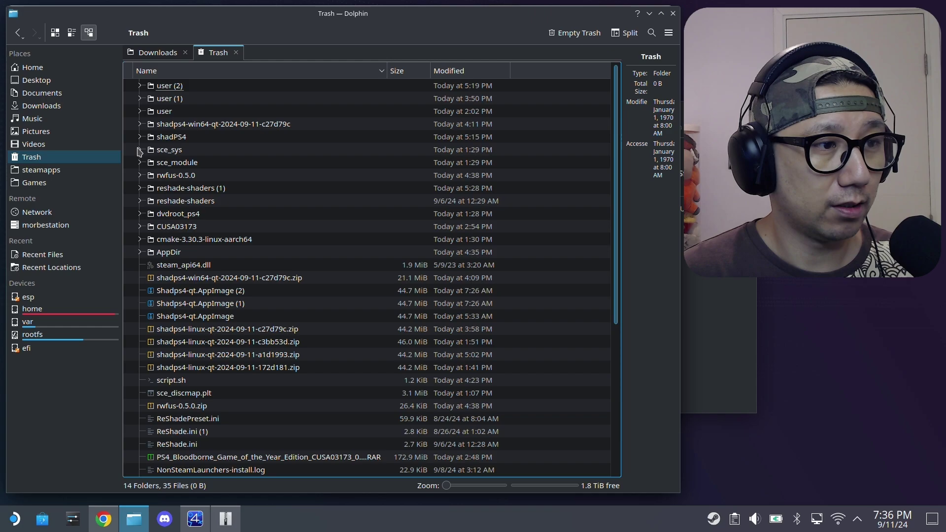
{"action": "left_click", "coordinate": [464, 72]}
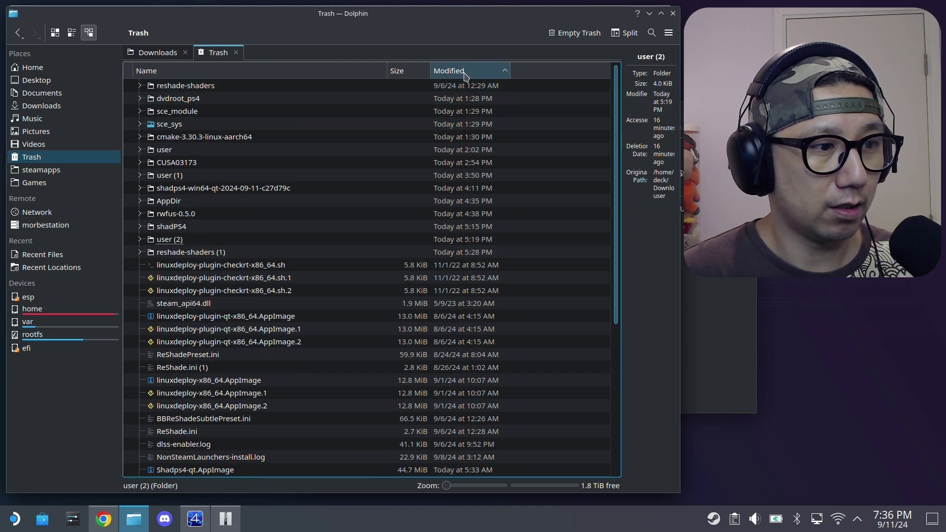
{"action": "left_click", "coordinate": [464, 71]}
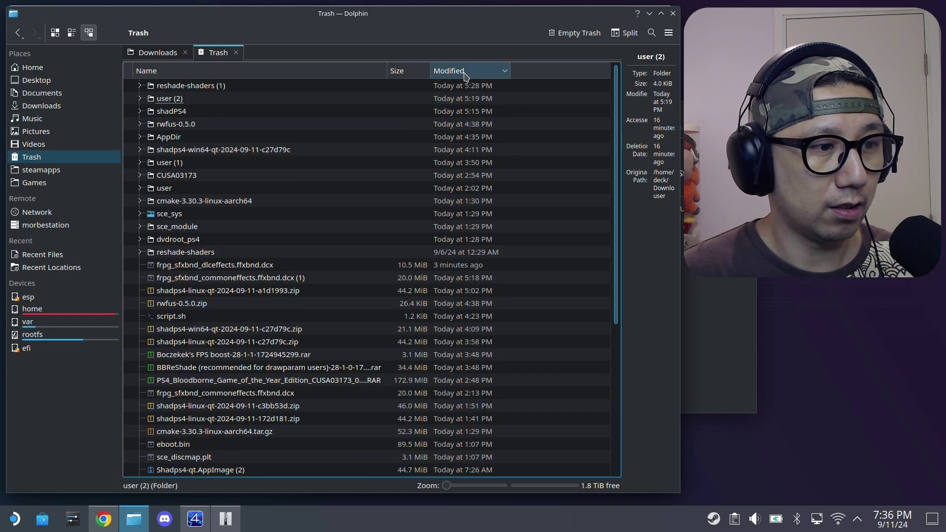
{"action": "left_click", "coordinate": [239, 268]}
{"action": "right_click", "coordinate": [239, 271]}
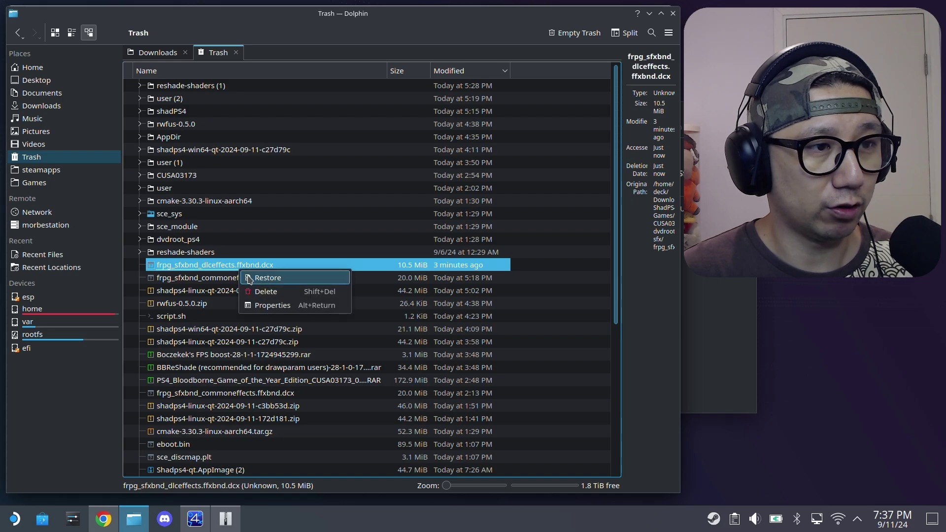
{"action": "left_click", "coordinate": [259, 275]}
{"action": "left_click", "coordinate": [156, 53]}
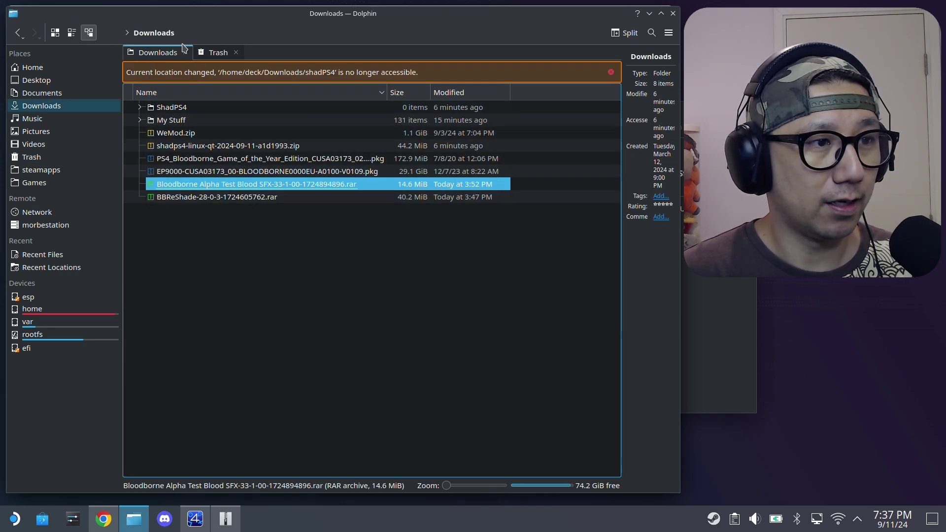
{"action": "left_click", "coordinate": [217, 52]}
{"action": "left_click", "coordinate": [19, 33]}
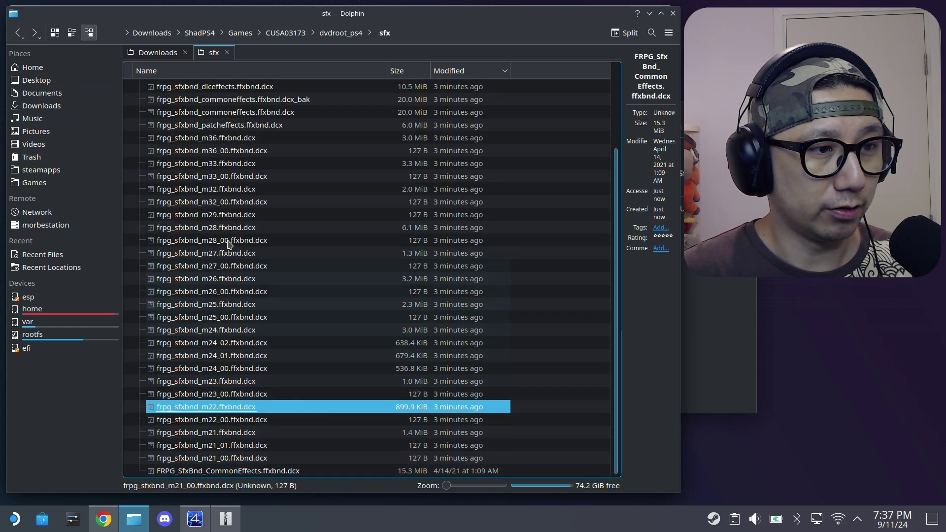
- Trash the original commoneffects and rename the extracted 15.3 MiB file to lowercase
{"action": "left_click", "coordinate": [244, 113]}
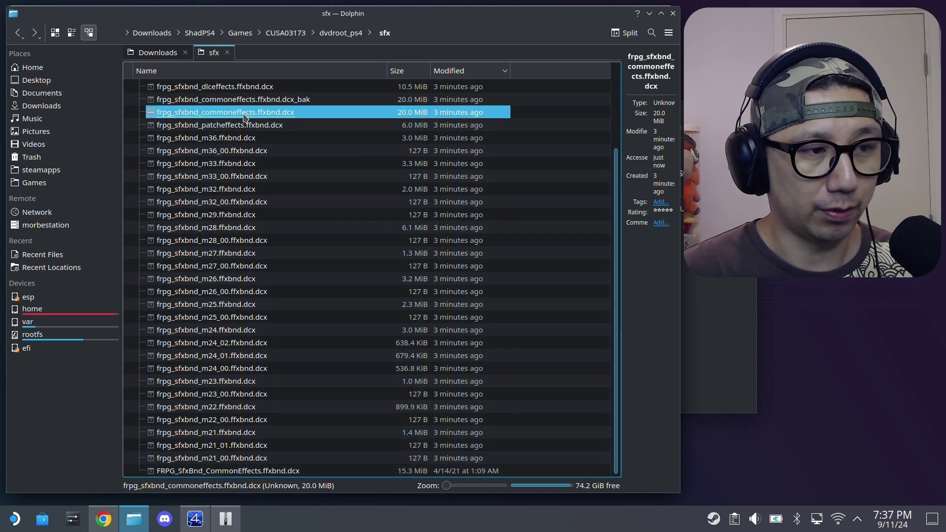
{"action": "right_click", "coordinate": [244, 116]}
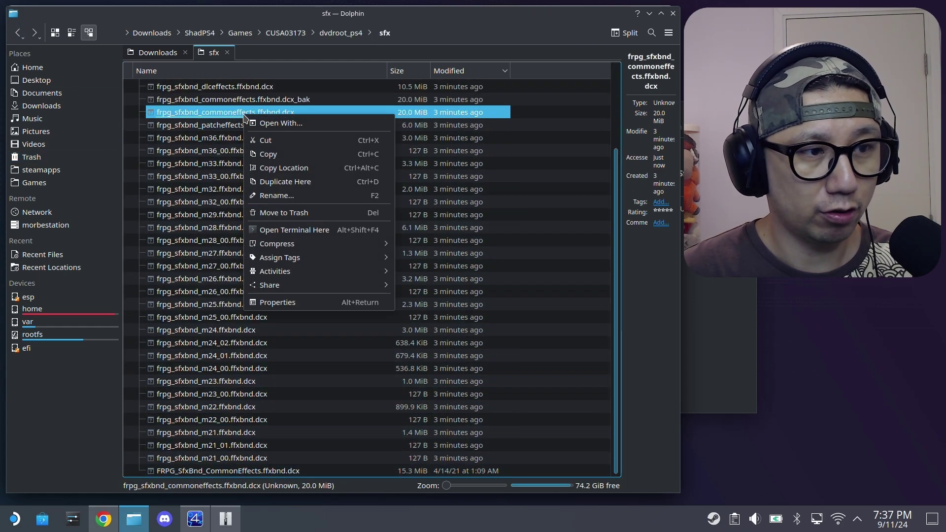
{"action": "left_click", "coordinate": [259, 215]}
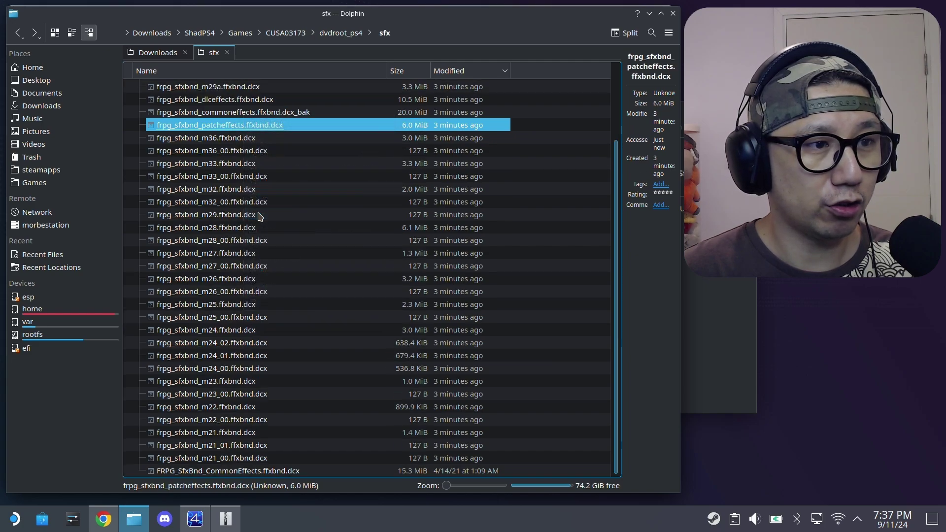
{"action": "left_click", "coordinate": [260, 116]}
{"action": "key", "text": "F2"}
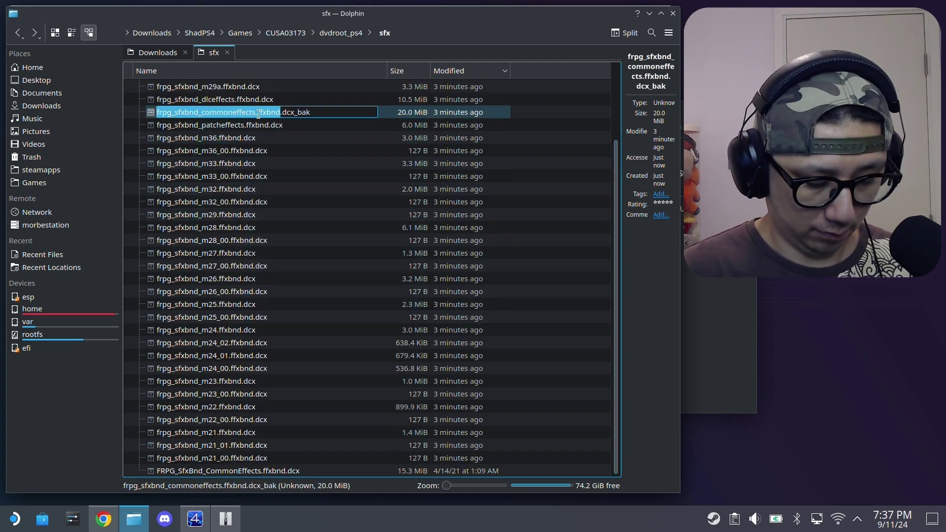
{"action": "left_click", "coordinate": [243, 471]}
{"action": "key", "text": "F2"}
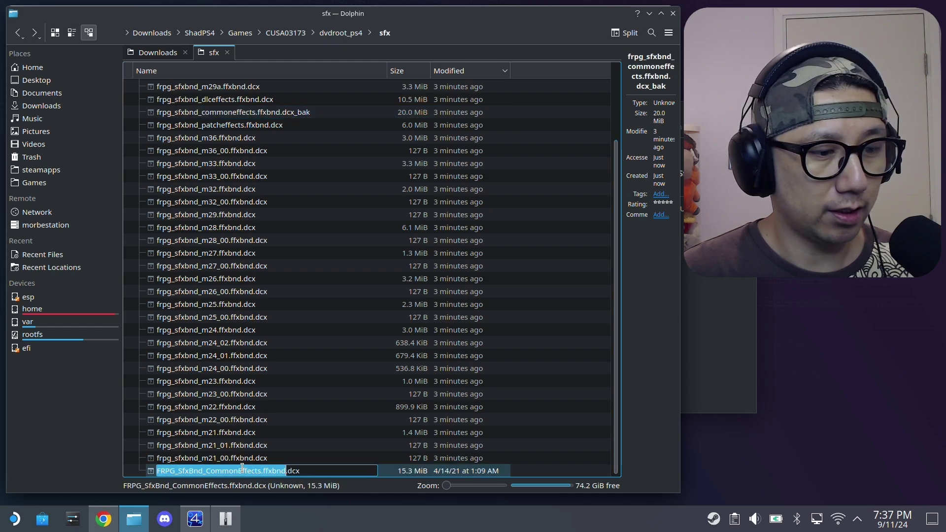
{"action": "key", "text": "ctrl+v"}
{"action": "left_click", "coordinate": [299, 398]}
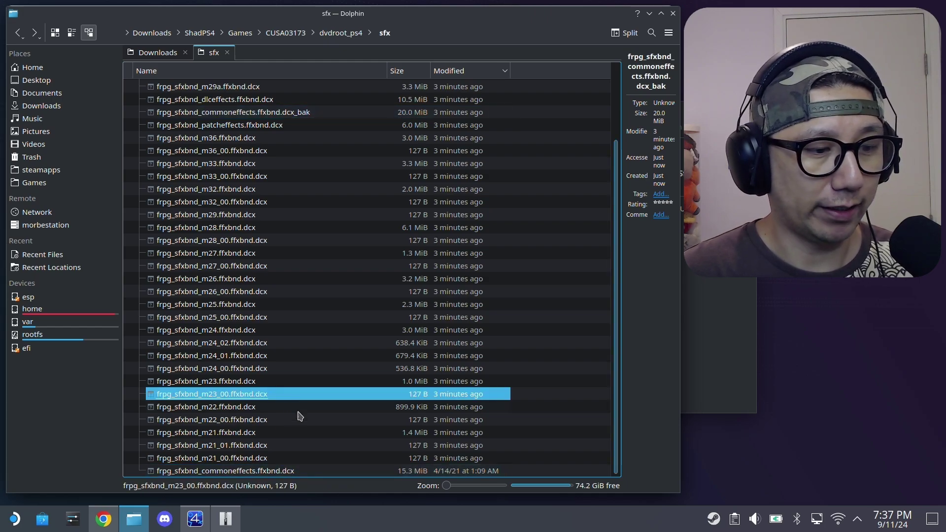
{"action": "left_click", "coordinate": [345, 34]}
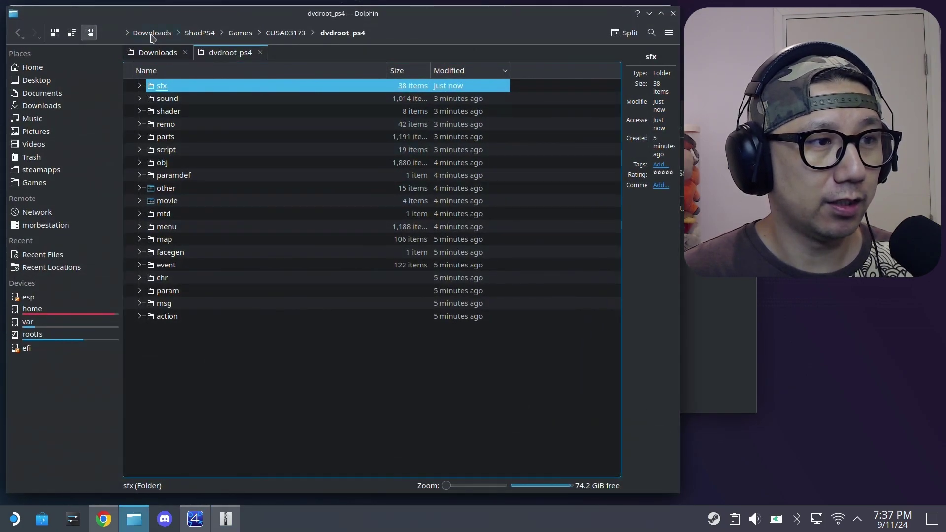
- Extract reshade-shaders, ReShade.ini and ReShadePreset.ini from BBReShade into ShadPS4, then close Ark
{"action": "left_click", "coordinate": [155, 52]}
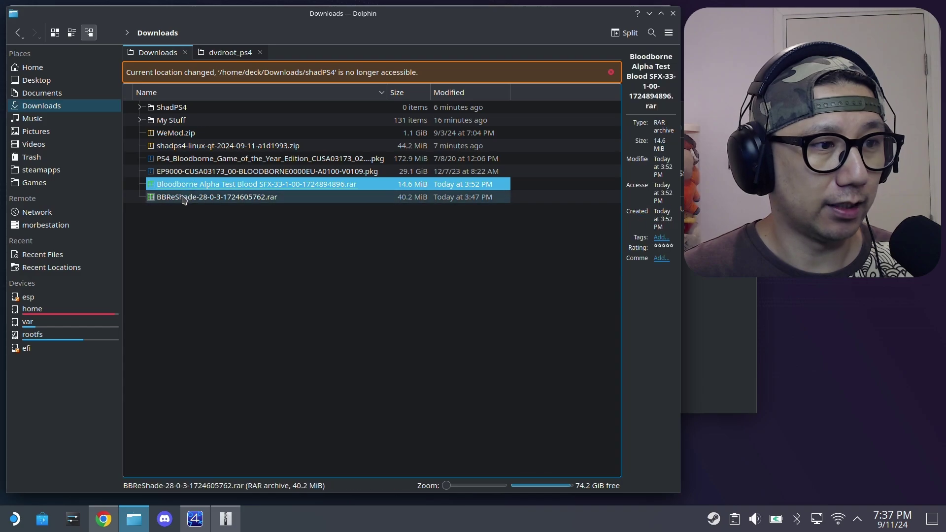
{"action": "double_click", "coordinate": [184, 197]}
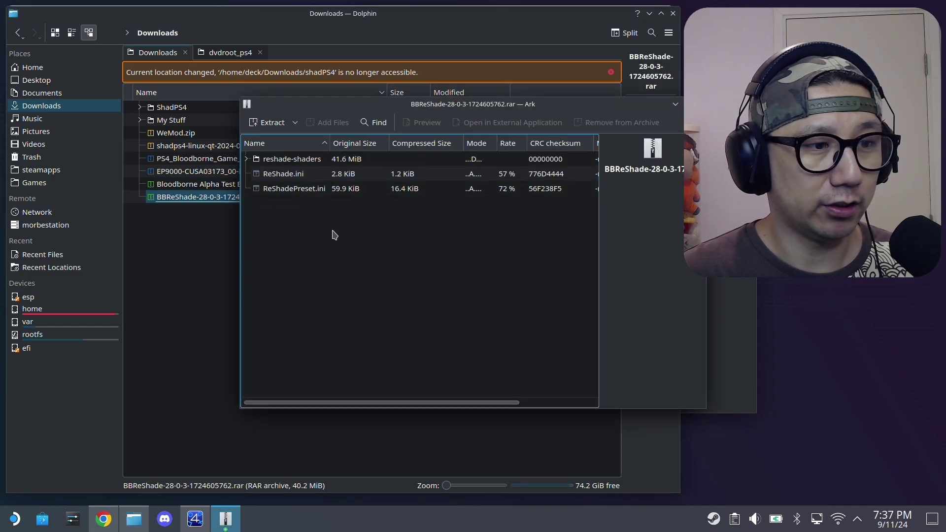
{"action": "left_click", "coordinate": [231, 55]}
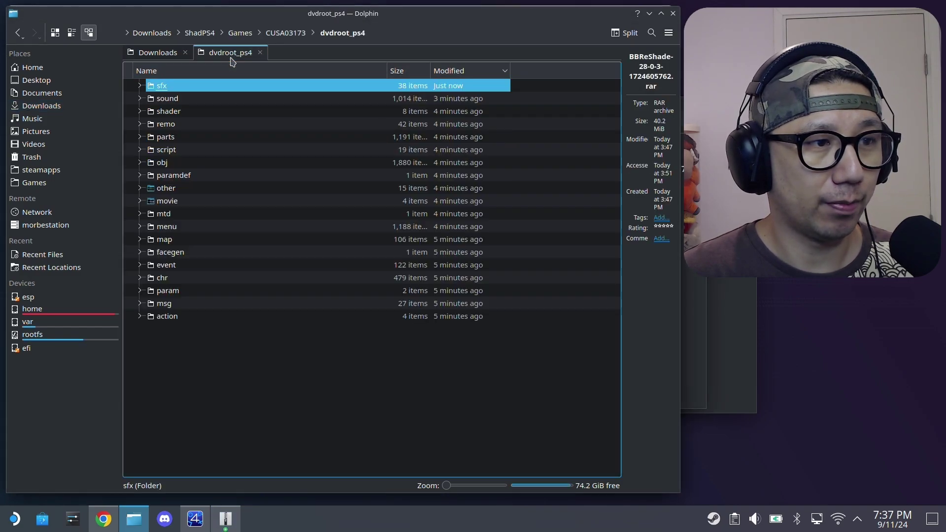
{"action": "left_click", "coordinate": [206, 33]}
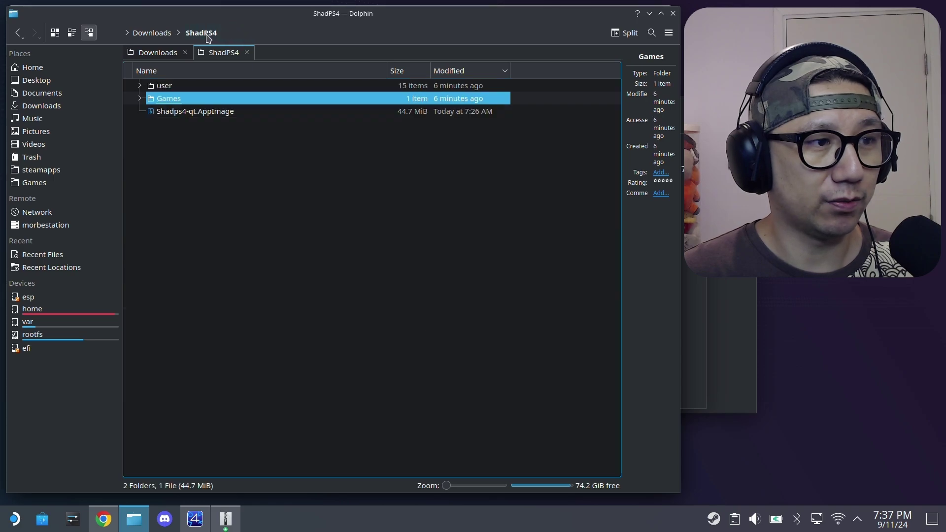
{"action": "left_click", "coordinate": [237, 518]}
{"action": "left_click_drag", "start_coordinate": [313, 213], "coordinate": [209, 184]}
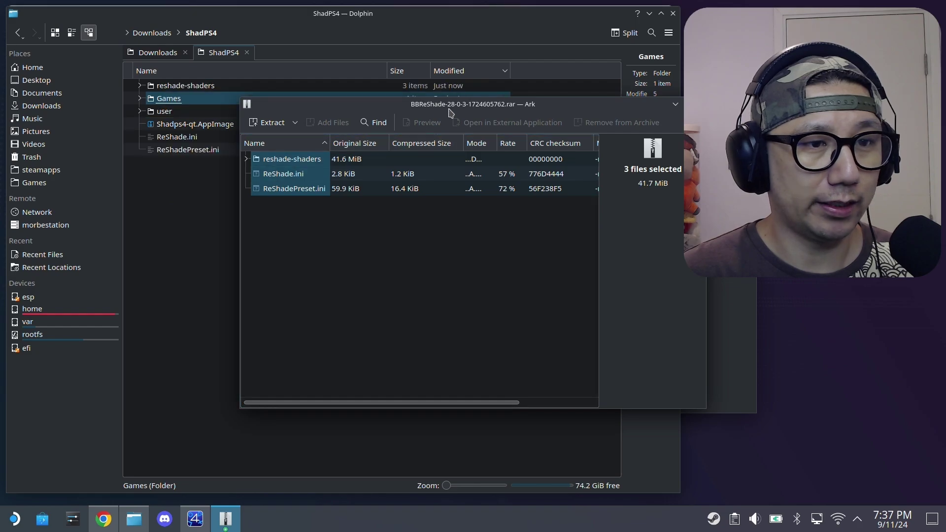
{"action": "left_click_drag", "start_coordinate": [449, 113], "coordinate": [334, 151]}
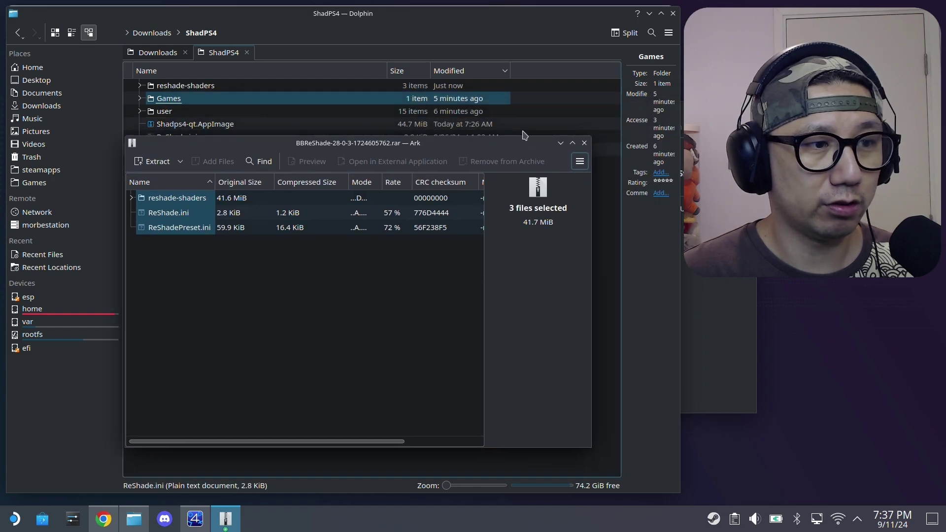
{"action": "left_click", "coordinate": [583, 143]}
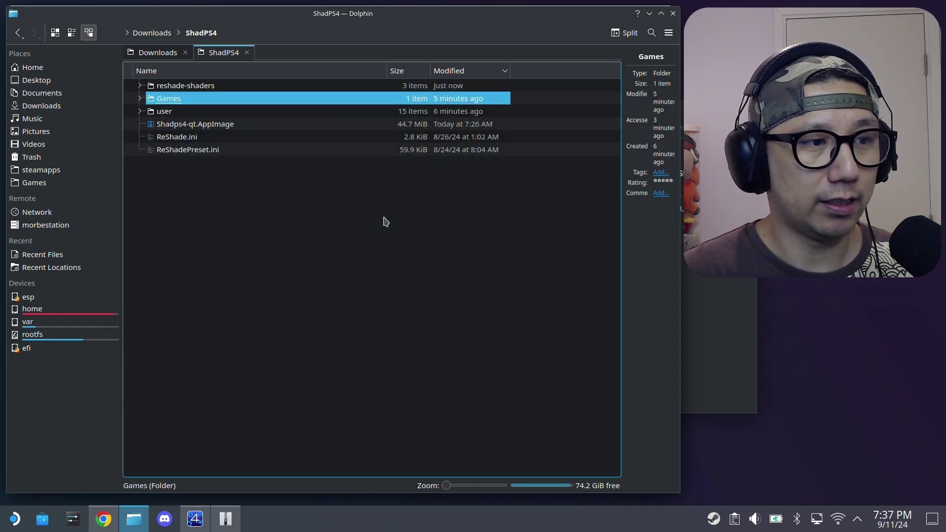
- Launch shadPS4 and set the General log type to sync in Settings
{"action": "left_click", "coordinate": [222, 126]}
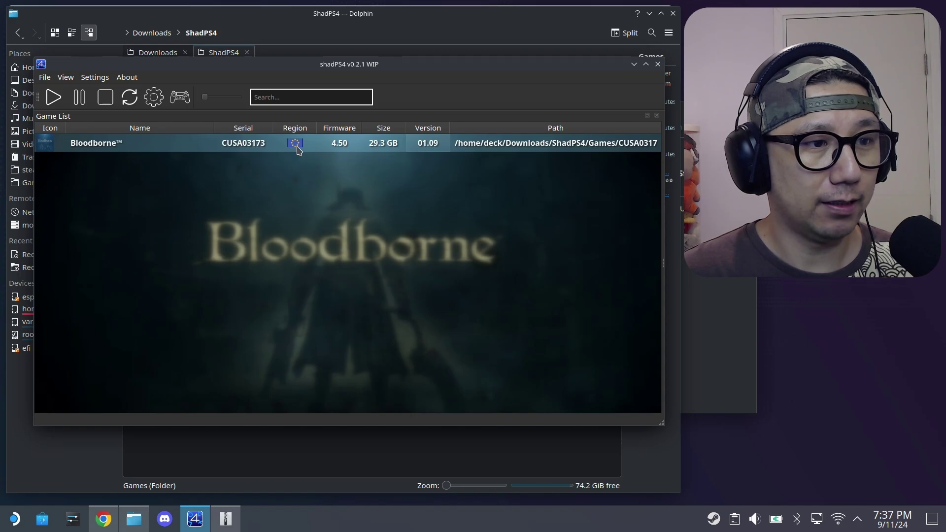
{"action": "right_click", "coordinate": [297, 147]}
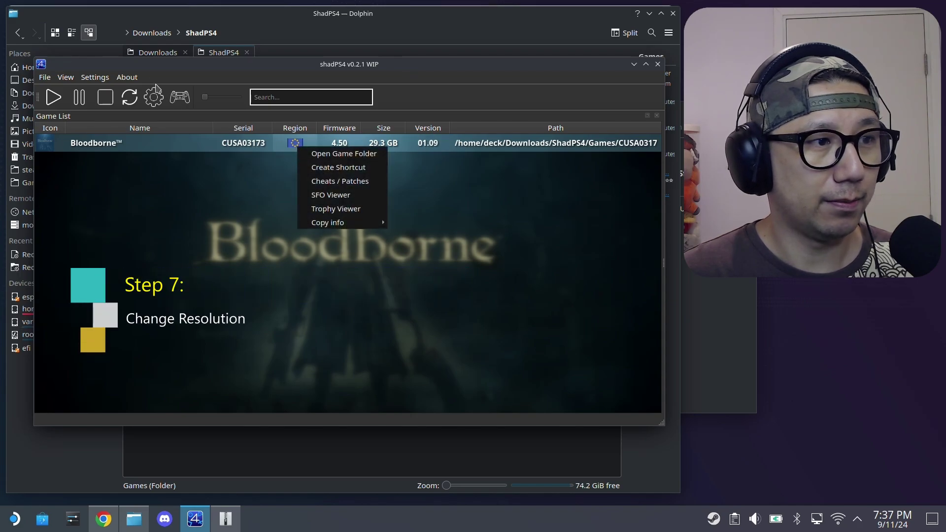
{"action": "left_click", "coordinate": [160, 100]}
{"action": "left_click", "coordinate": [159, 100]}
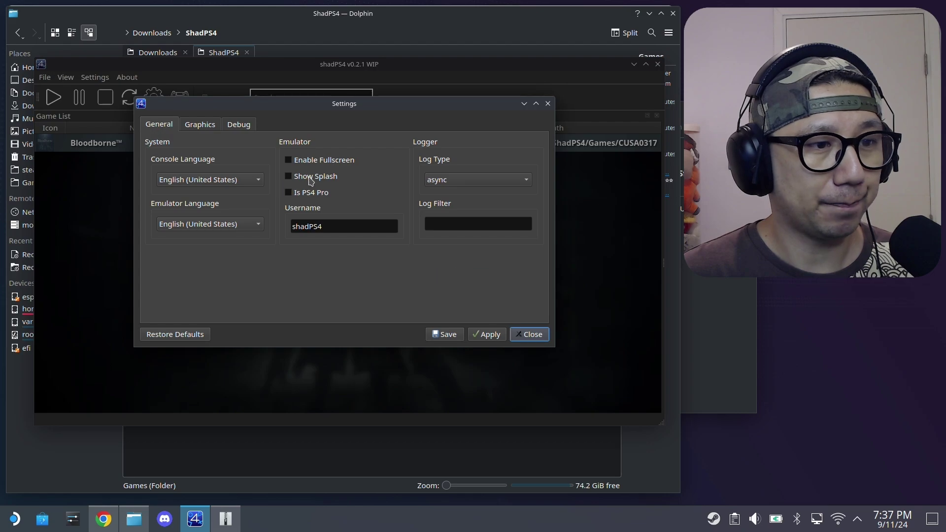
{"action": "left_click", "coordinate": [451, 180]}
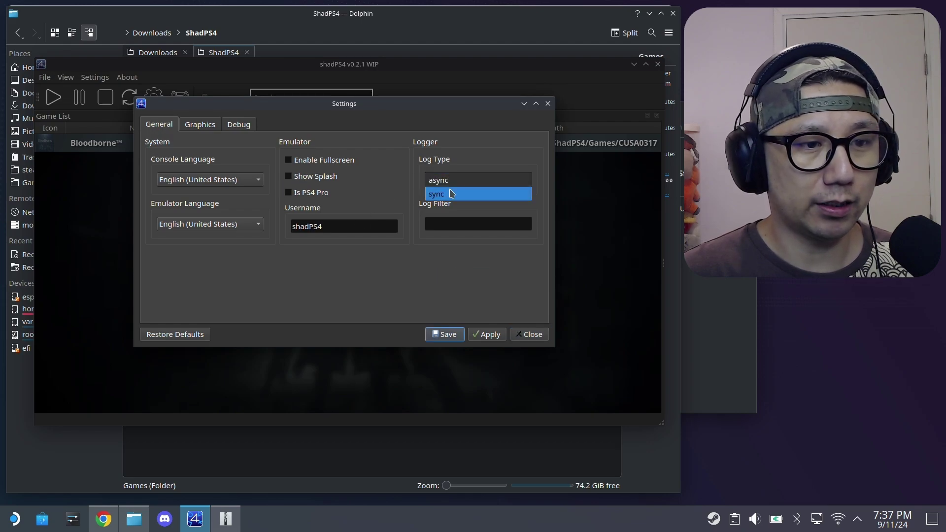
{"action": "left_click", "coordinate": [451, 193]}
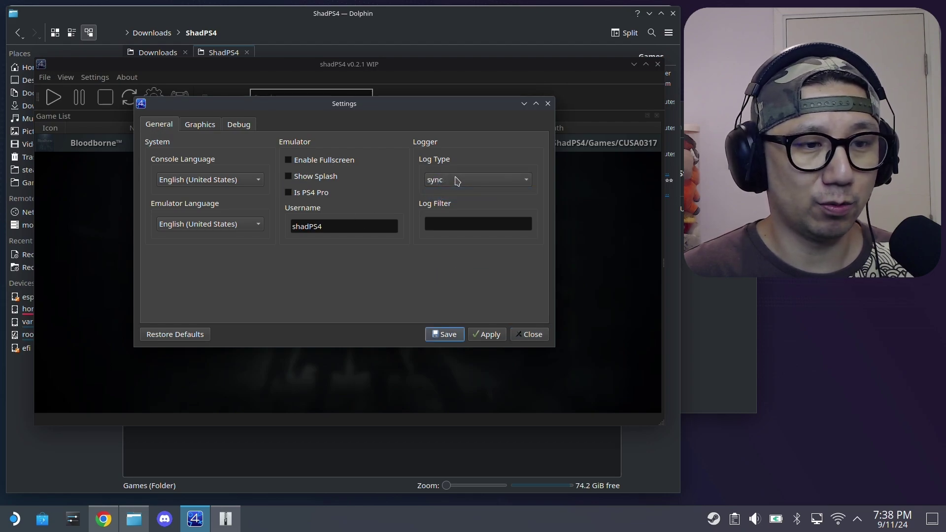
- Set graphics to 854×480 on the AMD Custom GPU 0405, then apply and save
{"action": "left_click", "coordinate": [200, 126]}
{"action": "left_click", "coordinate": [307, 164]}
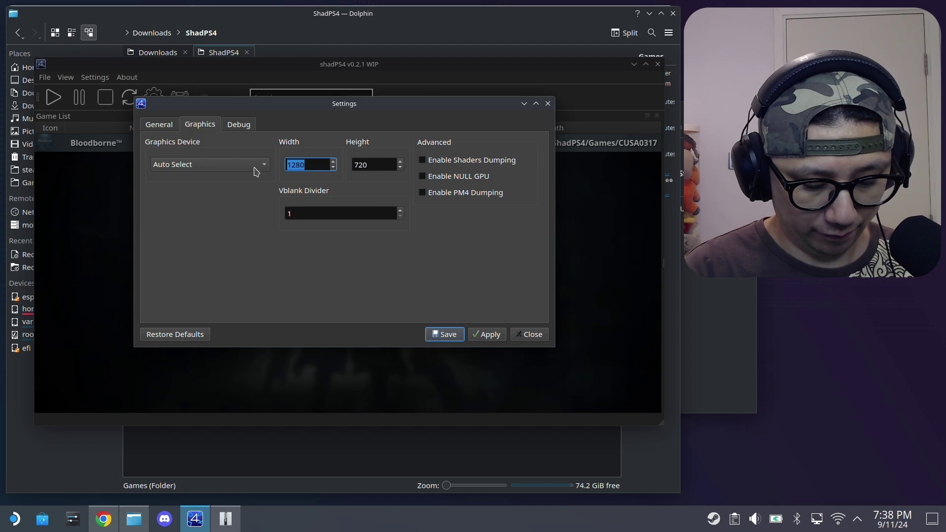
{"action": "type", "text": "854"}
{"action": "key", "text": "Tab"}
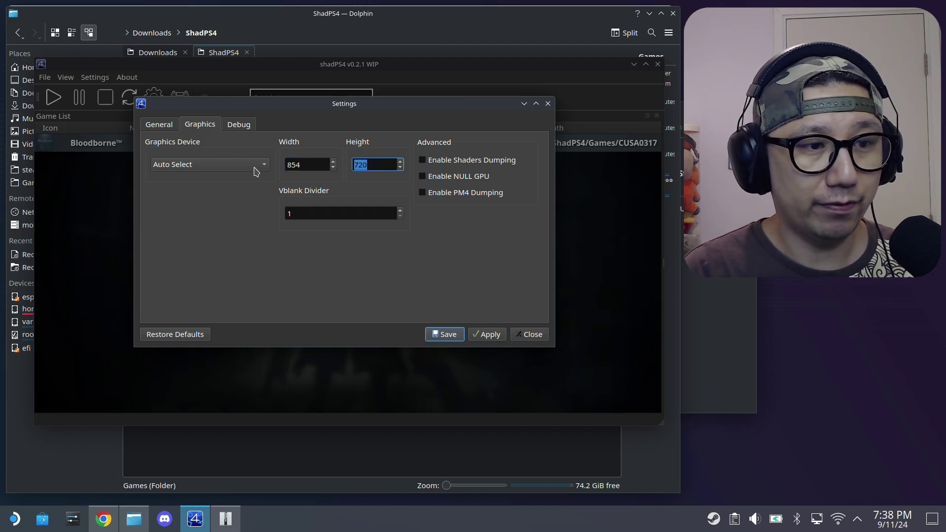
{"action": "type", "text": "480"}
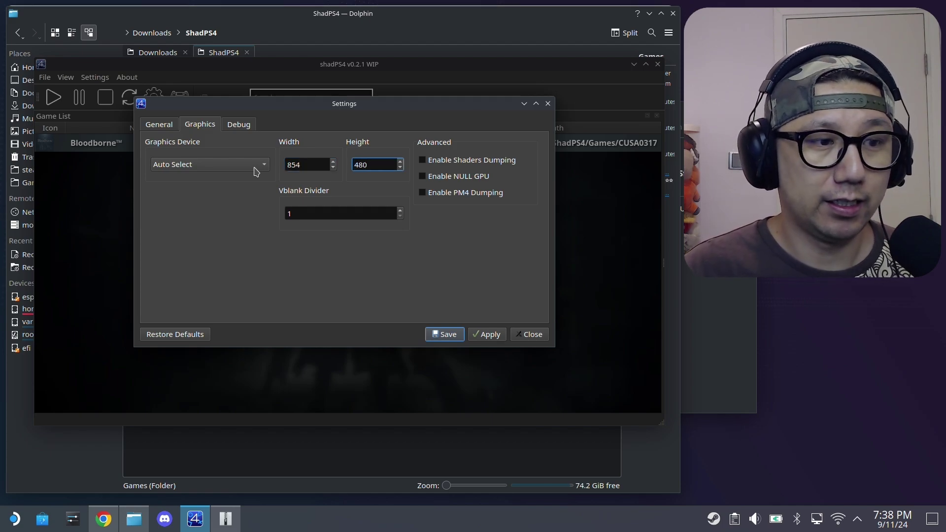
{"action": "left_click", "coordinate": [249, 169]}
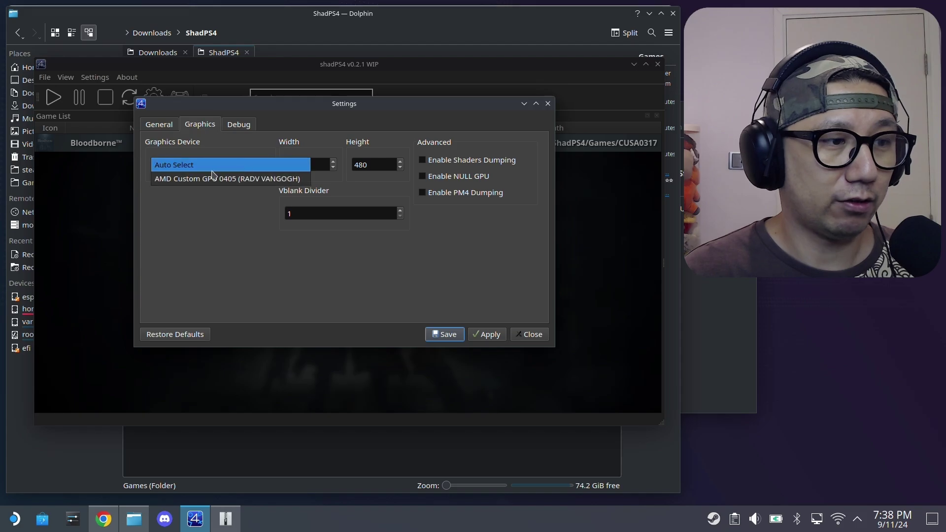
{"action": "left_click", "coordinate": [222, 178]}
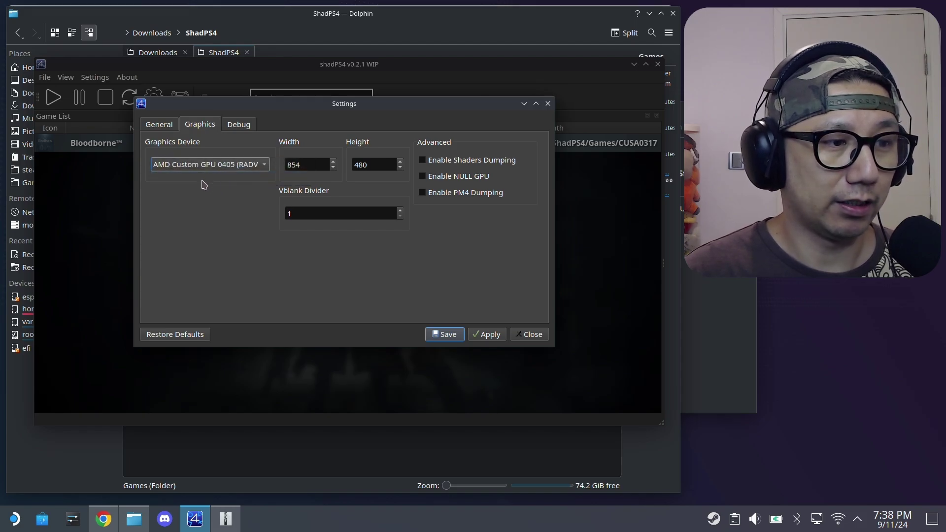
{"action": "left_click", "coordinate": [479, 338]}
{"action": "left_click", "coordinate": [439, 335]}
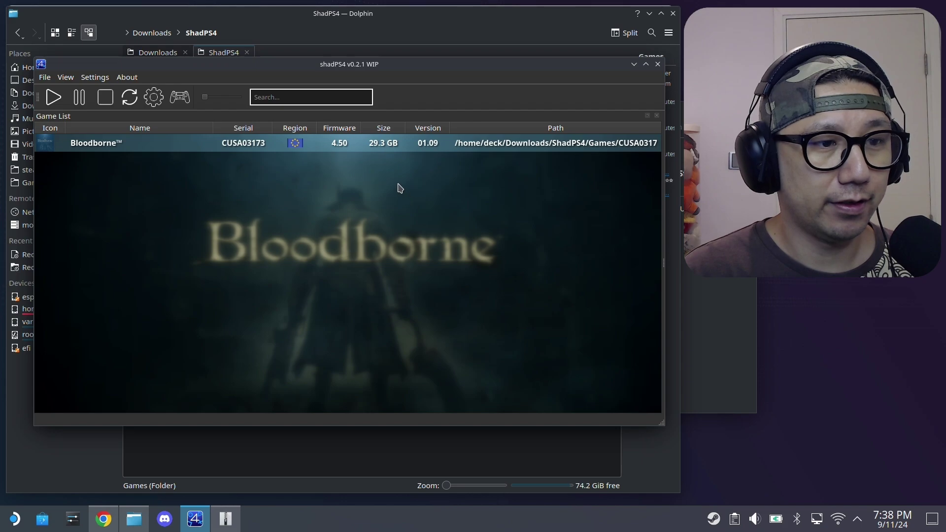
- Start Bloodborne and begin a new game in Play Offline mode
{"action": "left_click", "coordinate": [55, 97]}
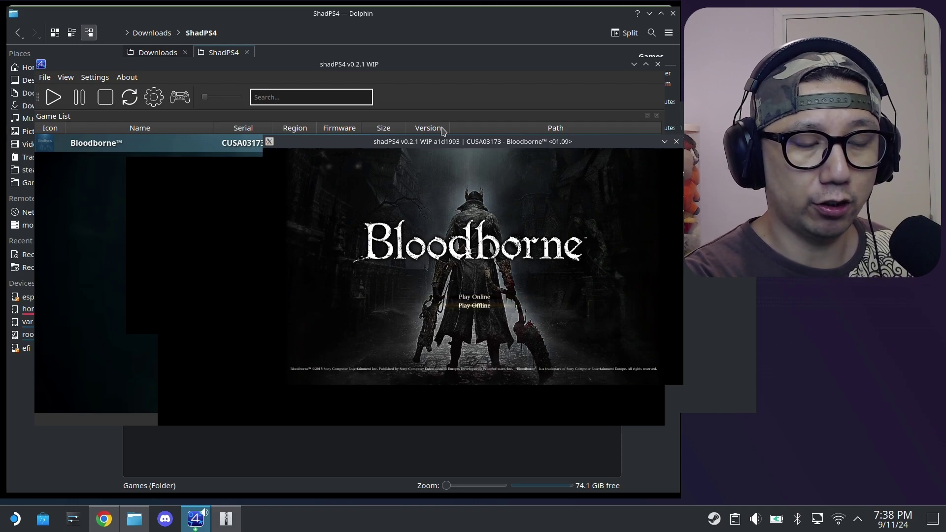
{"action": "key", "text": "Up"}
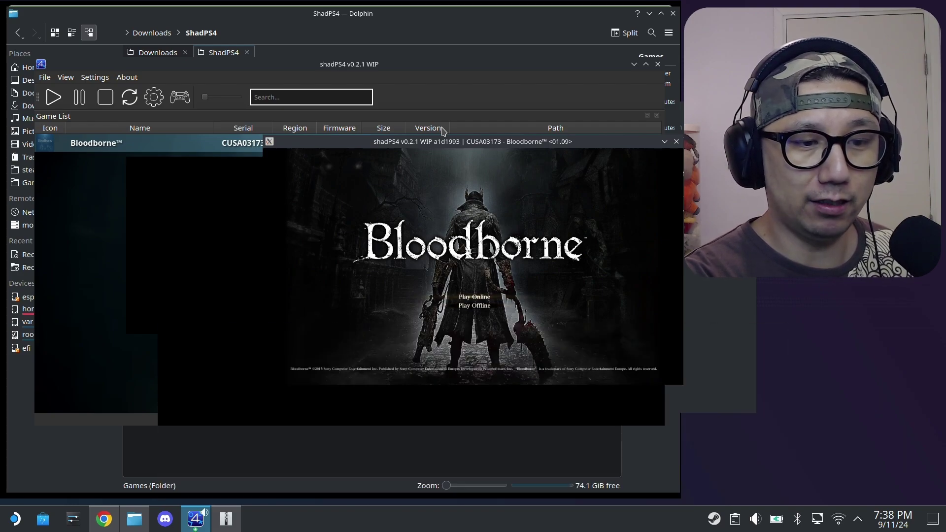
{"action": "key", "text": "Down"}
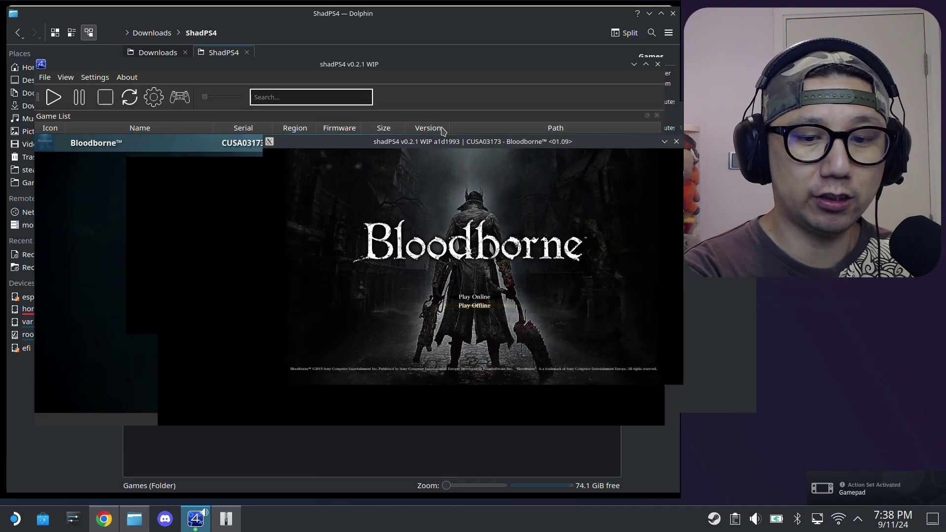
{"action": "key", "text": "KP_2"}
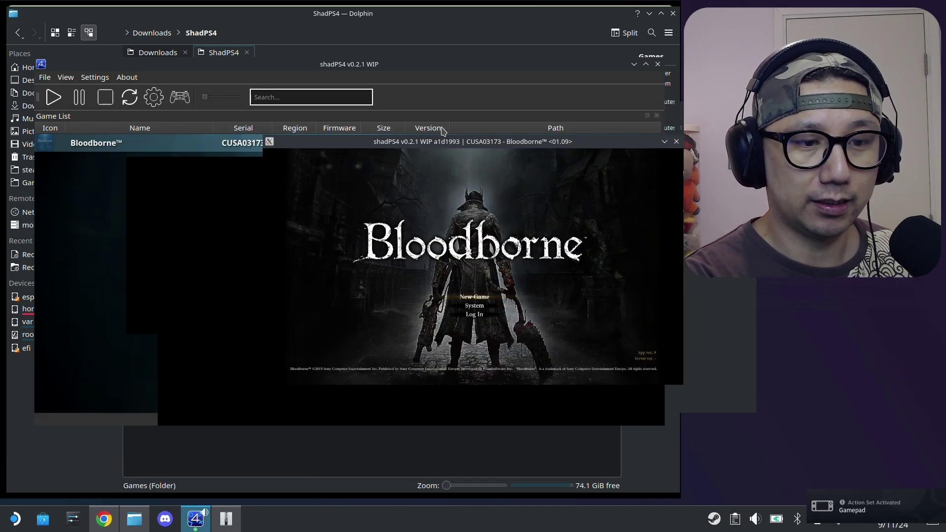
{"action": "key", "text": "KP_2"}
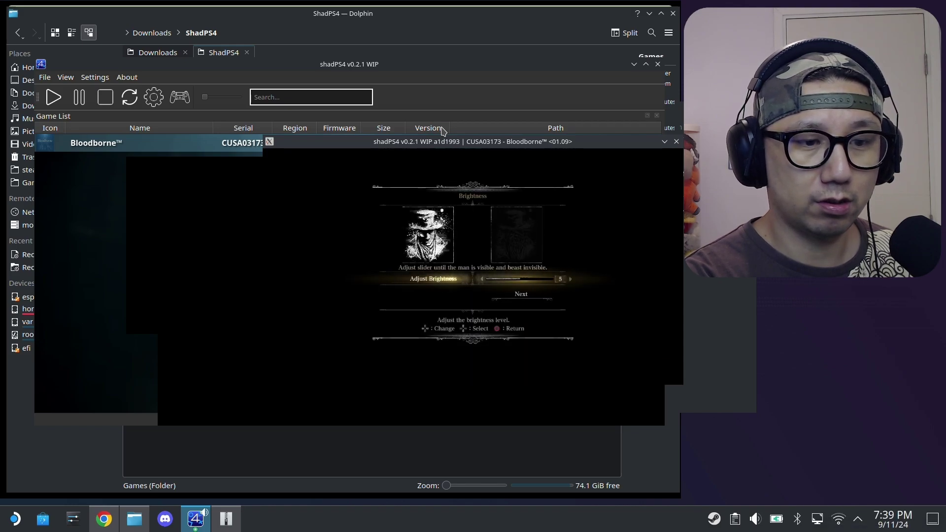
- Accept the brightness and controls setup screens to enter the game
{"action": "key", "text": "KP_6"}
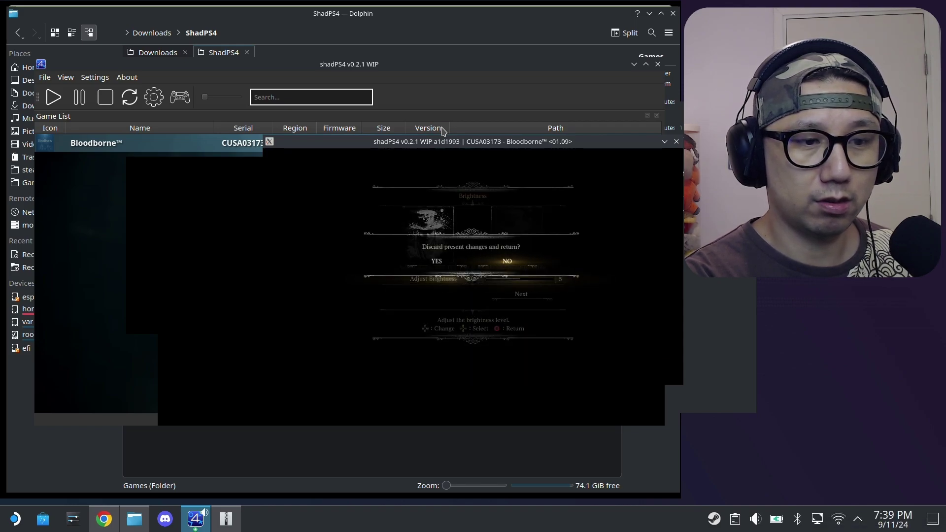
{"action": "key", "text": "KP_2"}
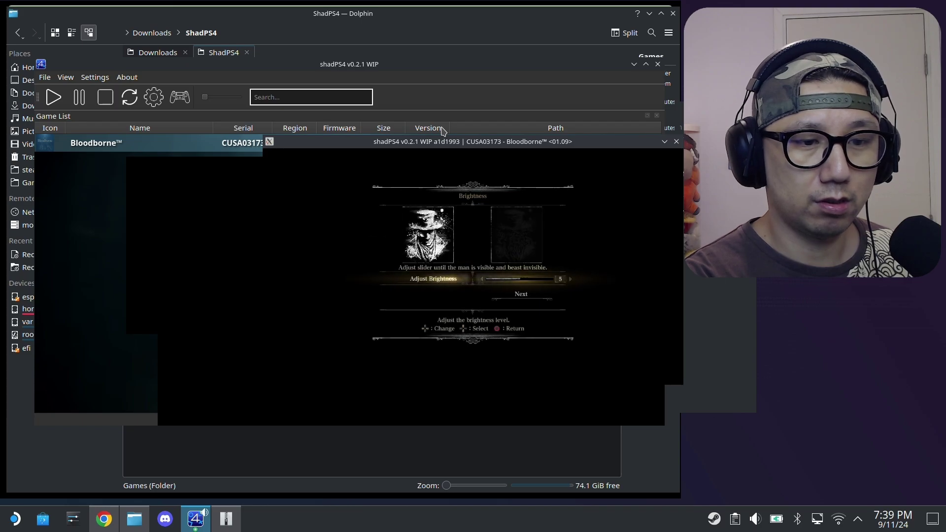
{"action": "key", "text": "Down"}
{"action": "key", "text": "KP_2"}
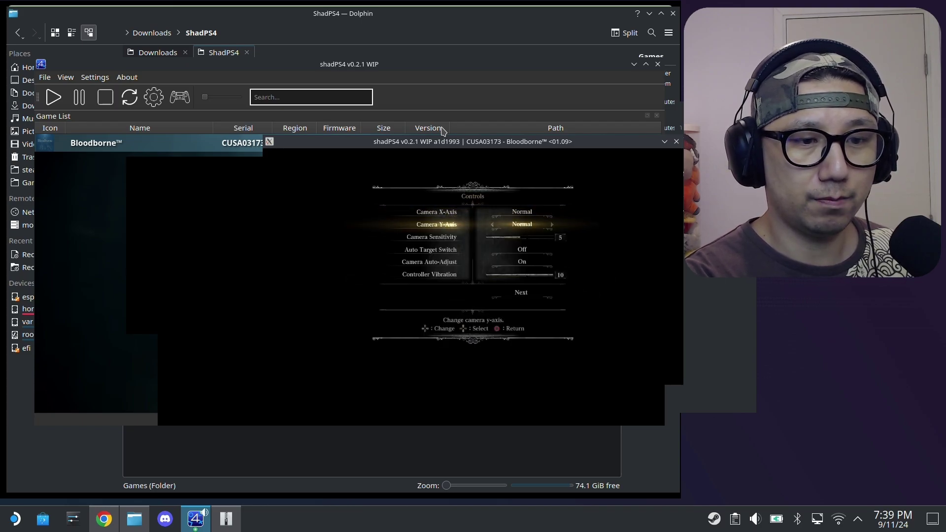
{"action": "key", "text": "Down"}
{"action": "key", "text": "Down"}
{"action": "key", "text": "Down"}
{"action": "key", "text": "Down"}
{"action": "key", "text": "Down"}
{"action": "key", "text": "KP_2"}
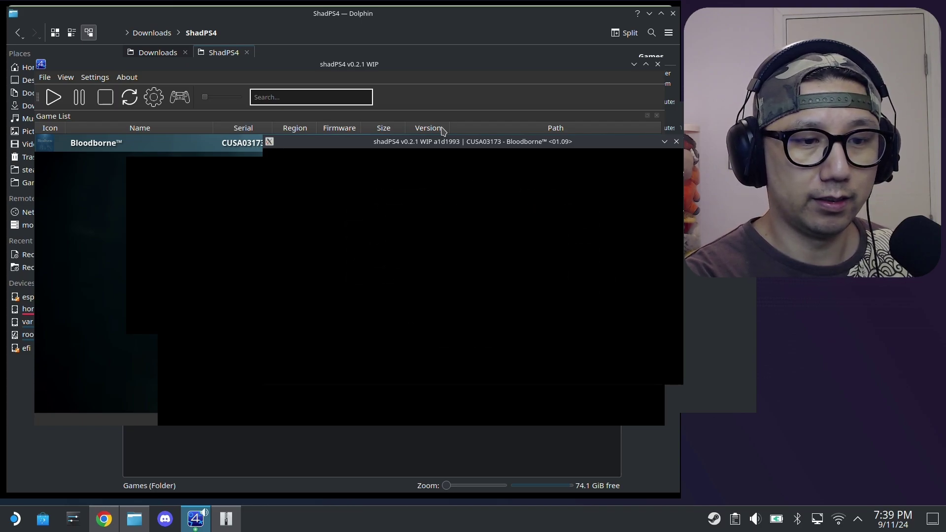